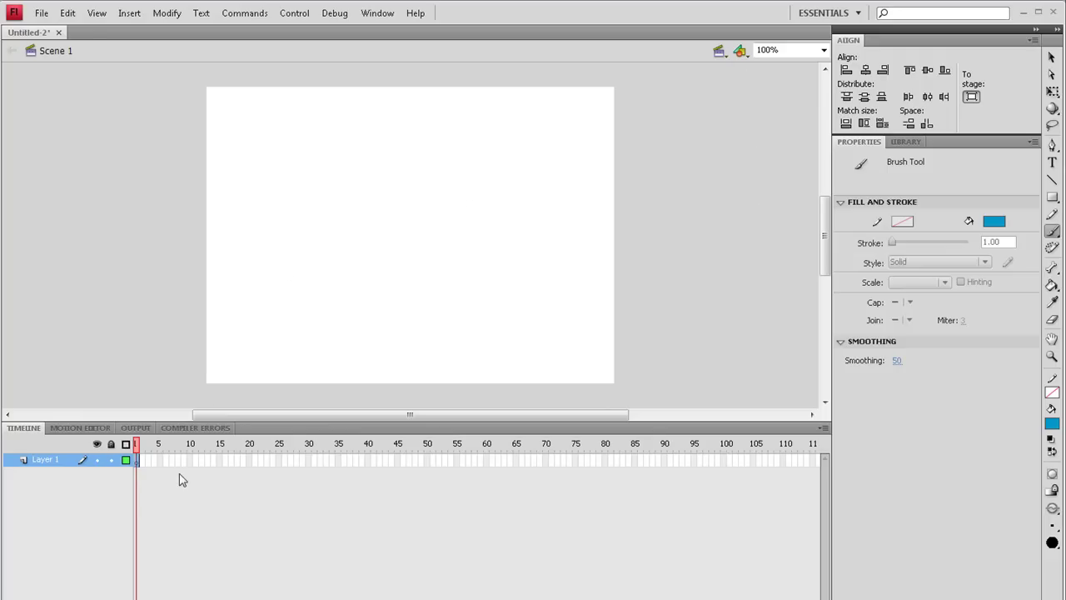
click(138, 460)
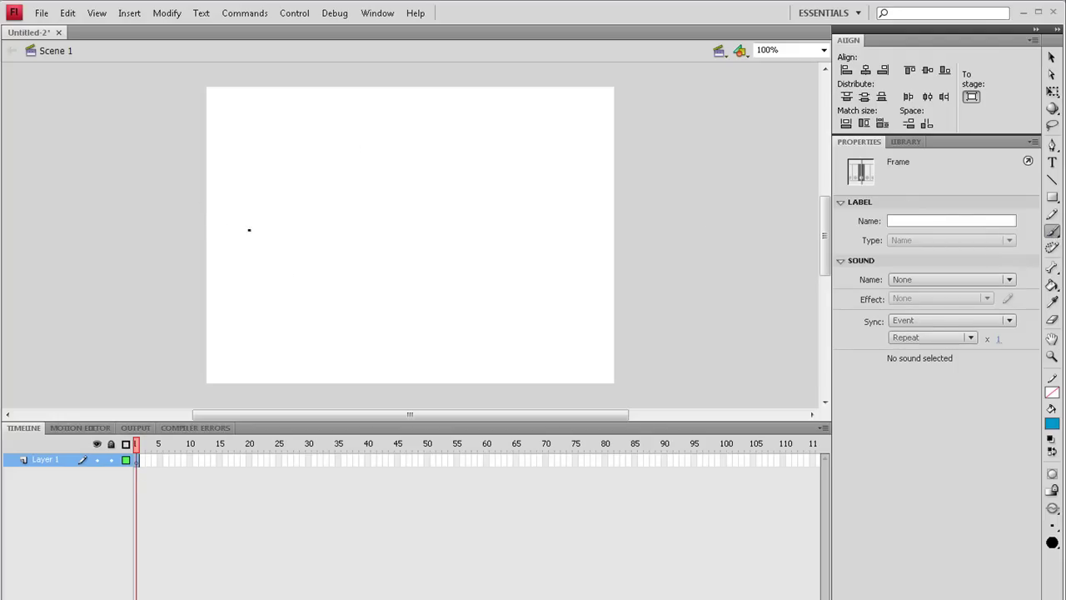
mouse_move(268, 274)
mouse_down()
mouse_move(268, 233)
mouse_move(299, 239)
mouse_move(268, 275)
mouse_move(270, 301)
mouse_move(222, 333)
mouse_up()
mouse_move(269, 302)
mouse_down()
mouse_move(309, 321)
mouse_move(269, 318)
mouse_move(269, 351)
mouse_move(251, 378)
mouse_move(295, 381)
mouse_up()
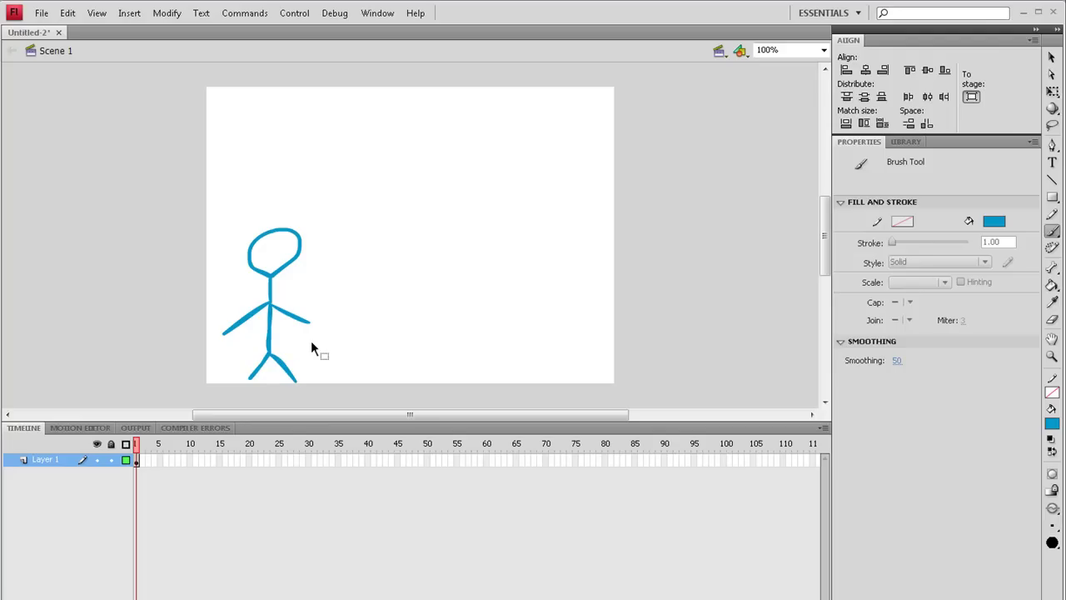
key(ctrl+z)
key(ctrl+z)
key(ctrl+z)
key(ctrl+z)
key(ctrl+z)
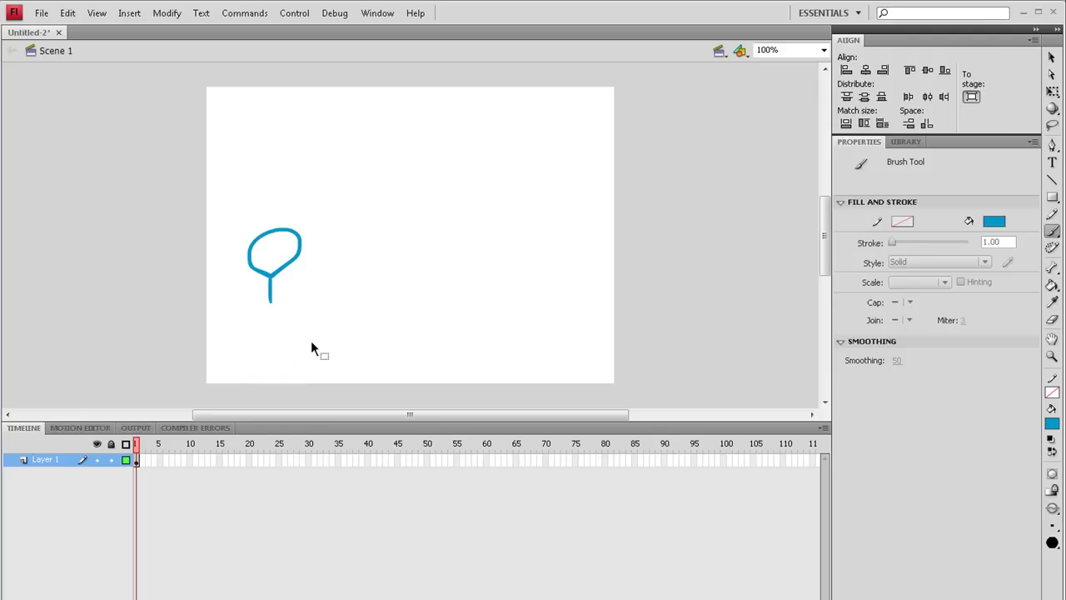
key(ctrl+z)
key(ctrl+z)
Step: Paint a blue stick figure with outstretched arms in the lower-left area of the stage on frame 1
mouse_move(276, 239)
mouse_down()
mouse_move(300, 250)
mouse_move(279, 261)
mouse_move(272, 241)
mouse_move(292, 256)
mouse_move(284, 295)
mouse_move(227, 318)
mouse_up()
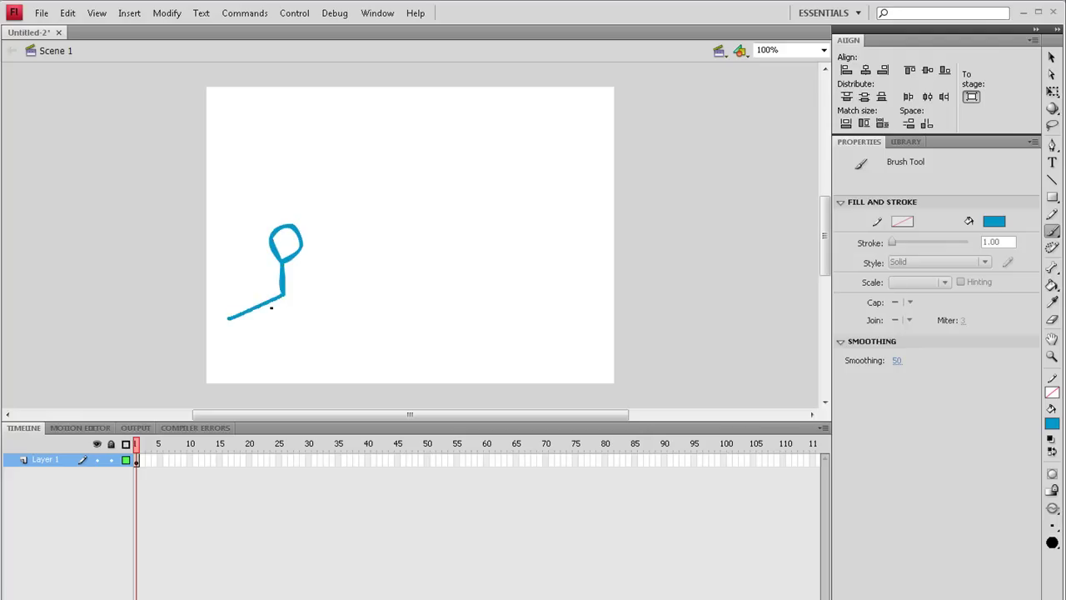
drag(284, 290, 341, 310)
mouse_move(284, 290)
mouse_down()
mouse_move(285, 328)
mouse_move(255, 373)
mouse_up()
drag(285, 332, 310, 364)
key(ctrl+z)
key(ctrl+z)
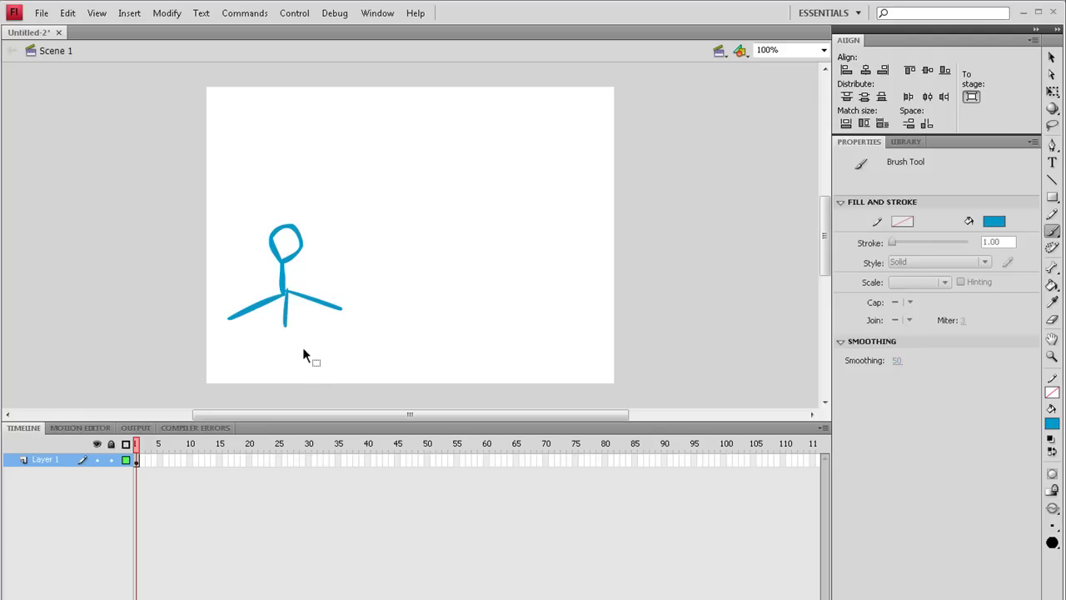
mouse_move(284, 290)
mouse_down()
mouse_move(285, 341)
mouse_move(265, 374)
mouse_move(317, 373)
mouse_up()
Step: Insert a blank keyframe at frame 2 and turn on onion skinning
click(145, 475)
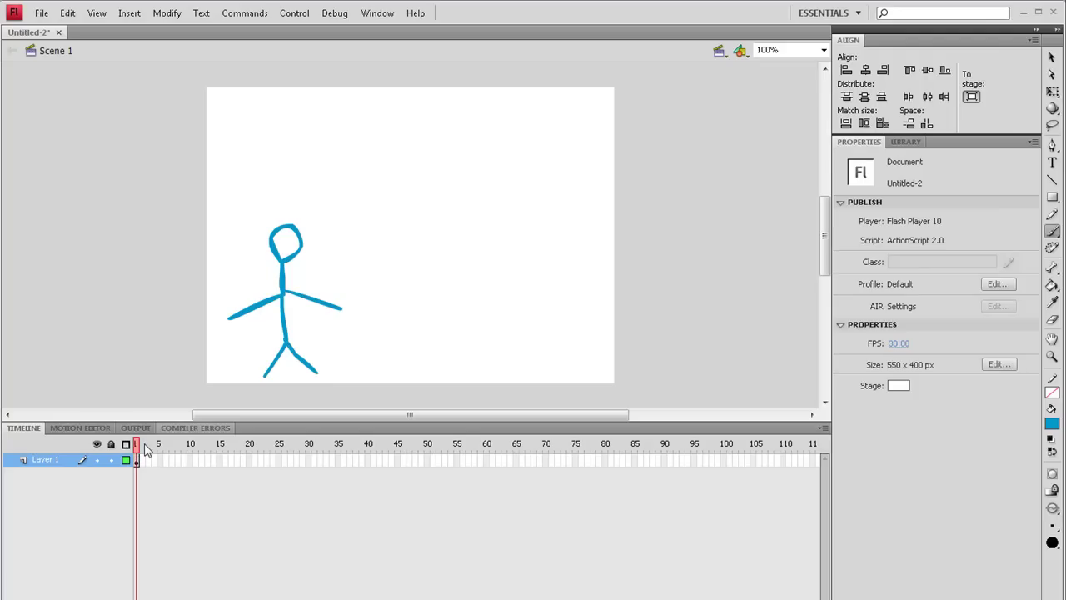
right_click(145, 462)
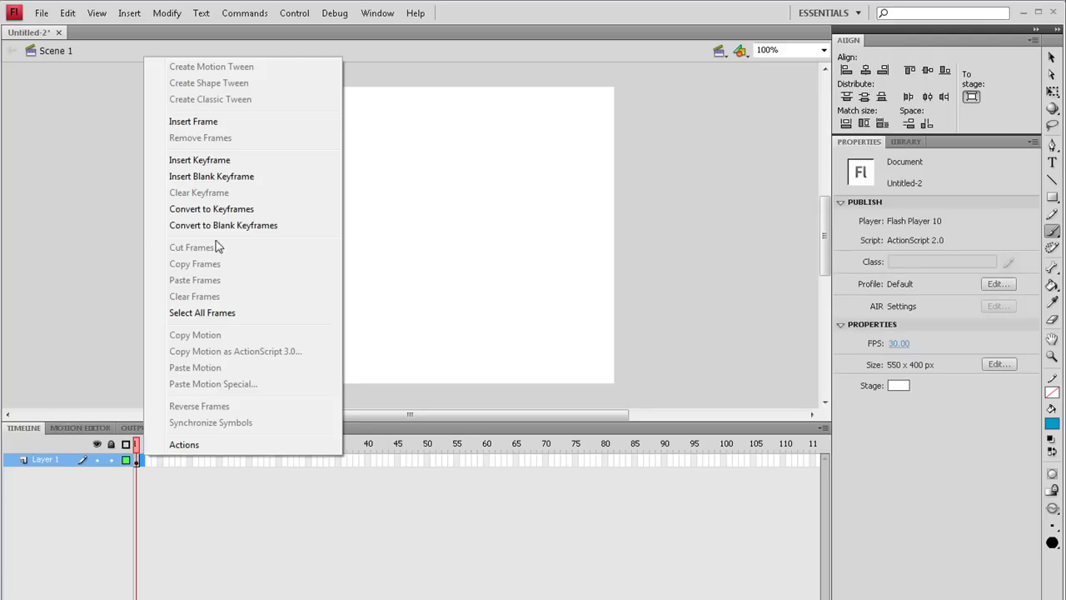
click(213, 177)
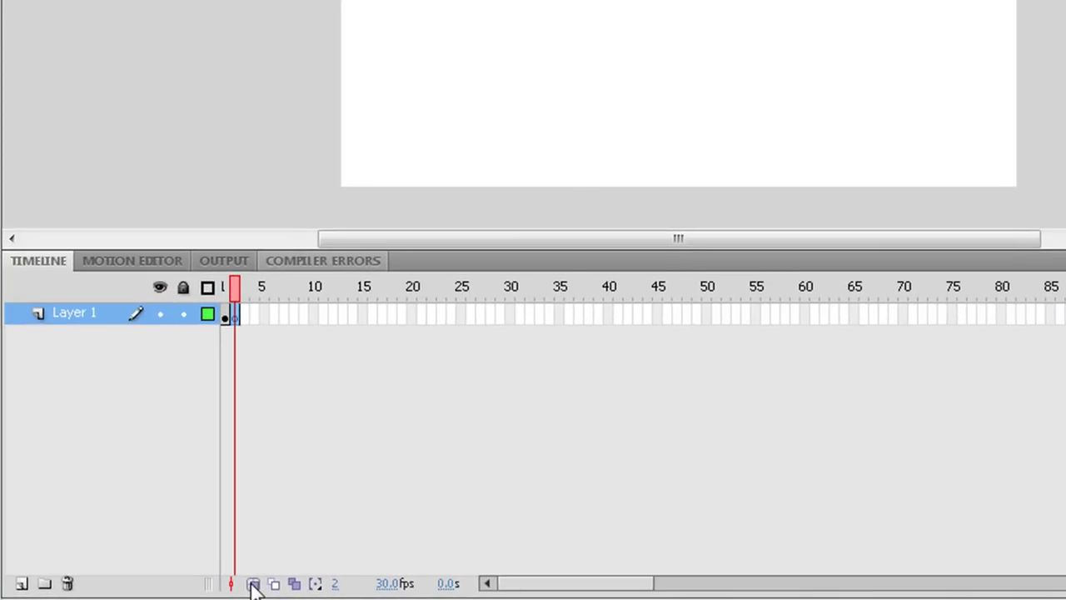
click(253, 583)
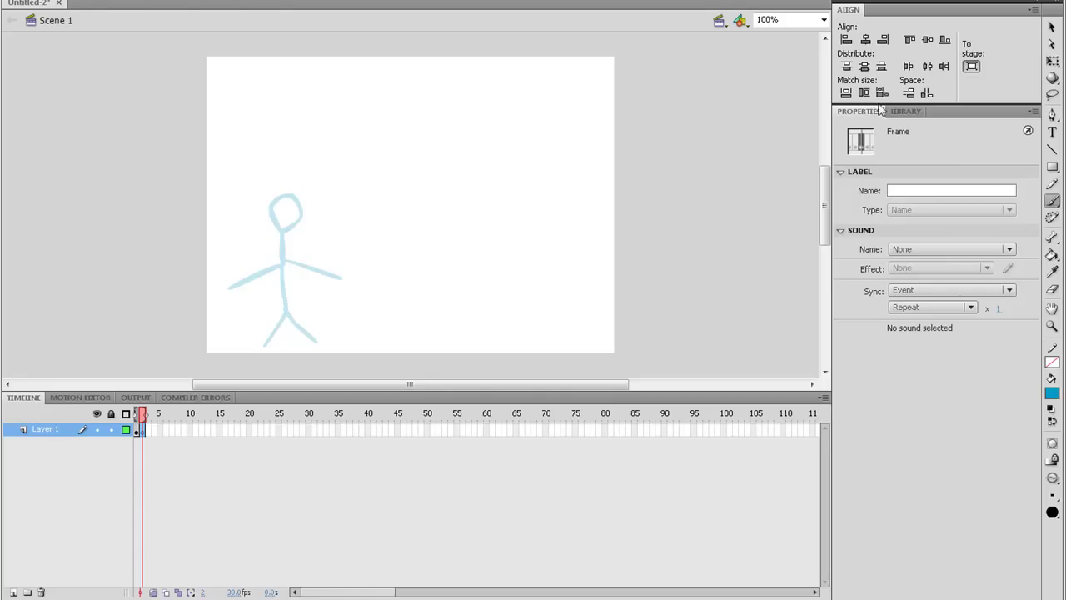
Step: Set the document's frame rate to 10 fps, dismissing the color scheme dialog
click(1056, 27)
click(688, 127)
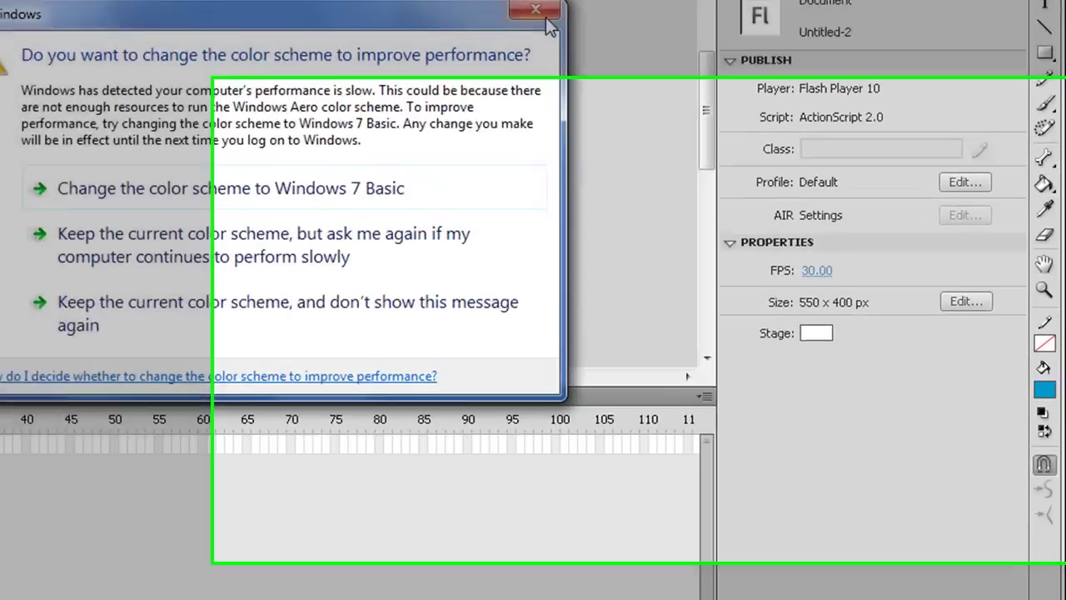
click(709, 138)
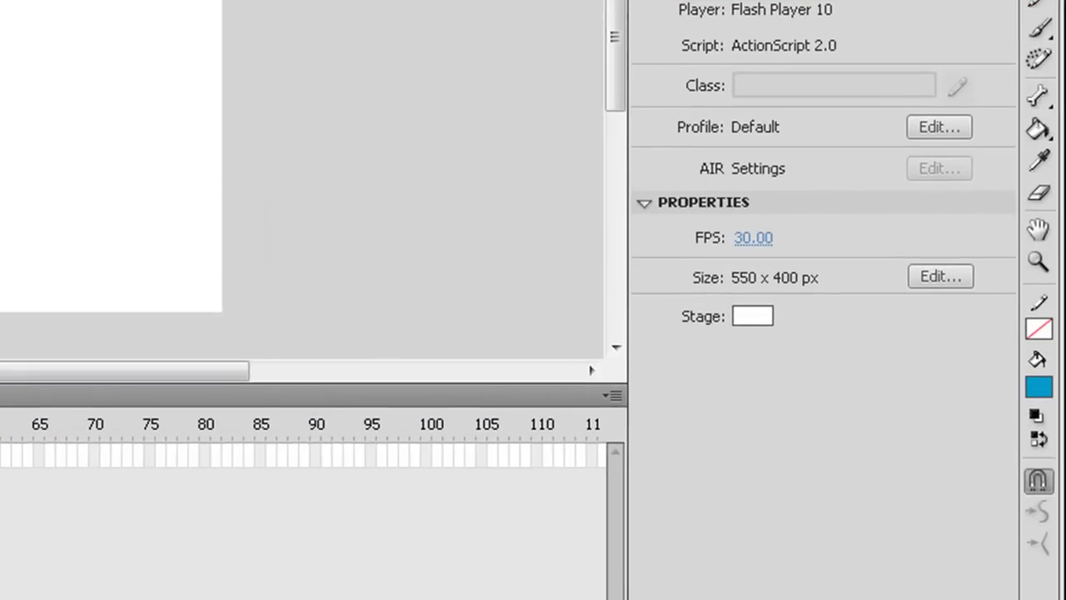
click(770, 241)
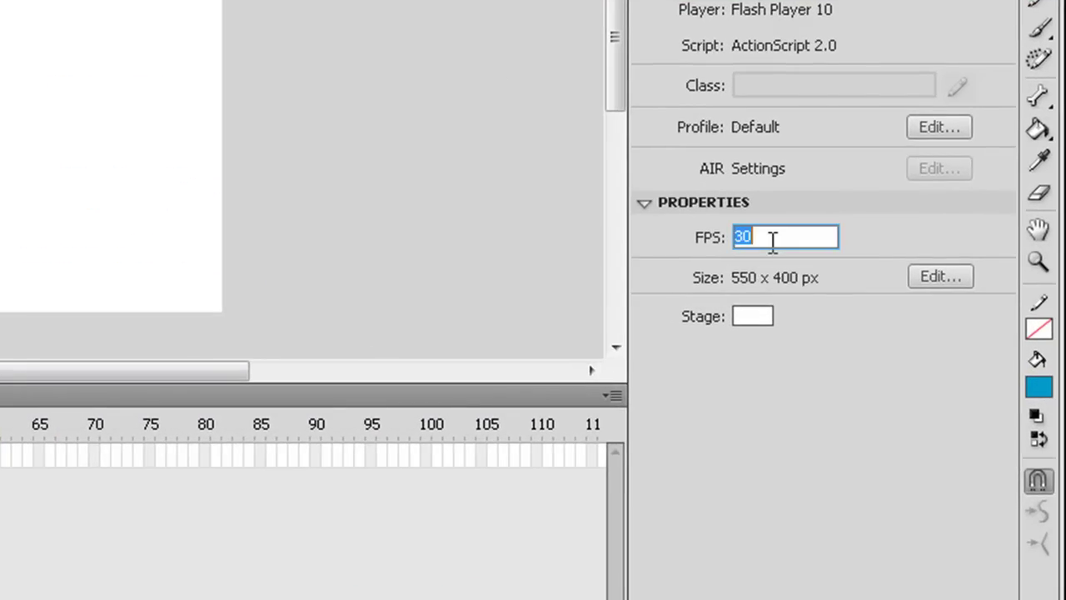
double_click(769, 241)
text(10)
key(Return)
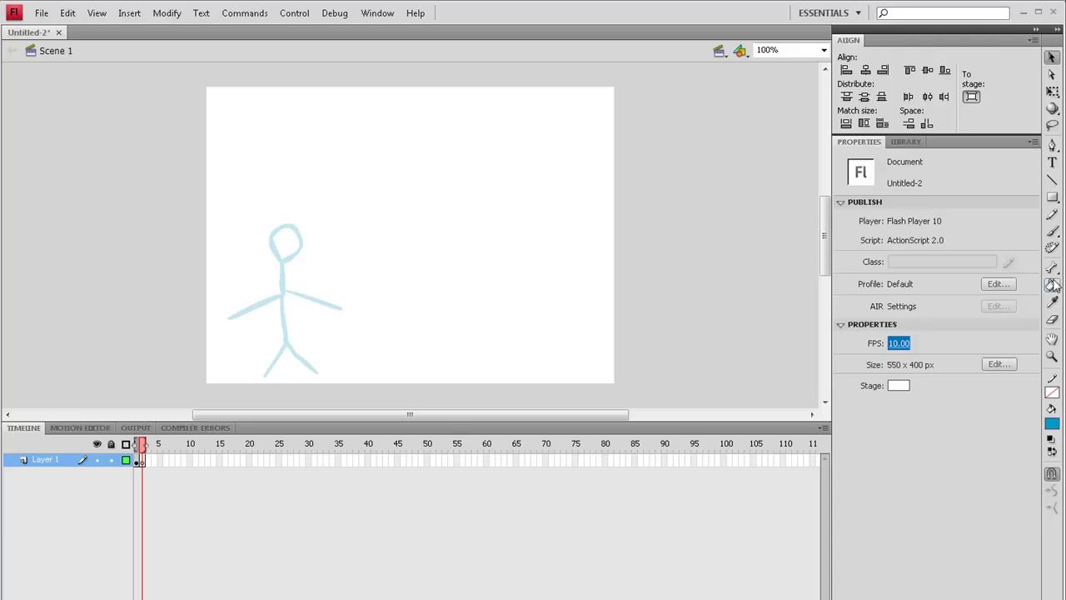
Step: Paint a second stick figure on frame 2, slightly to the right of the onion-skinned first figure
click(1051, 231)
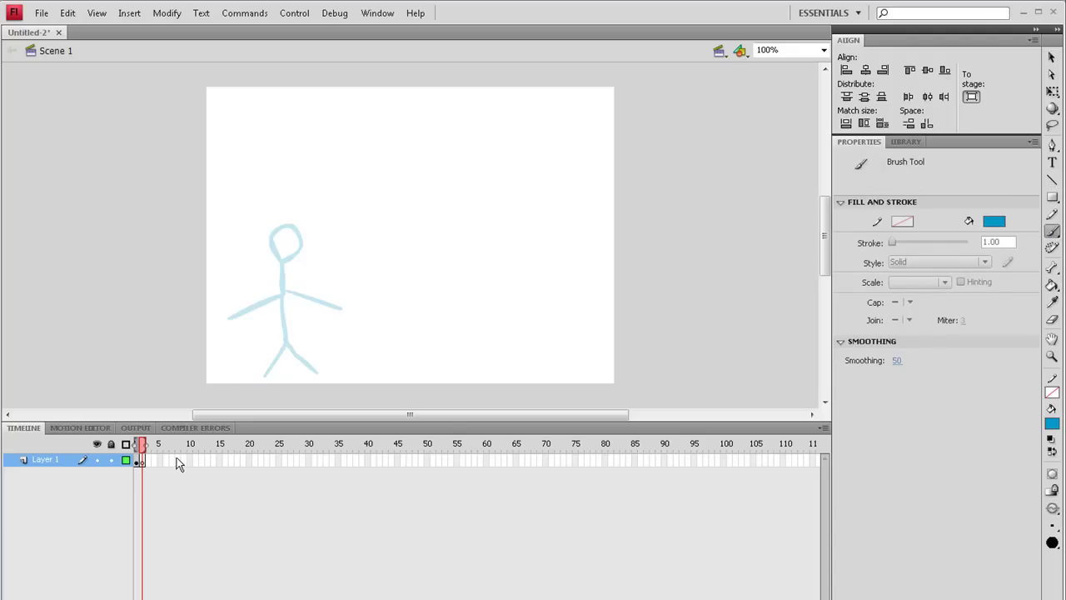
click(143, 462)
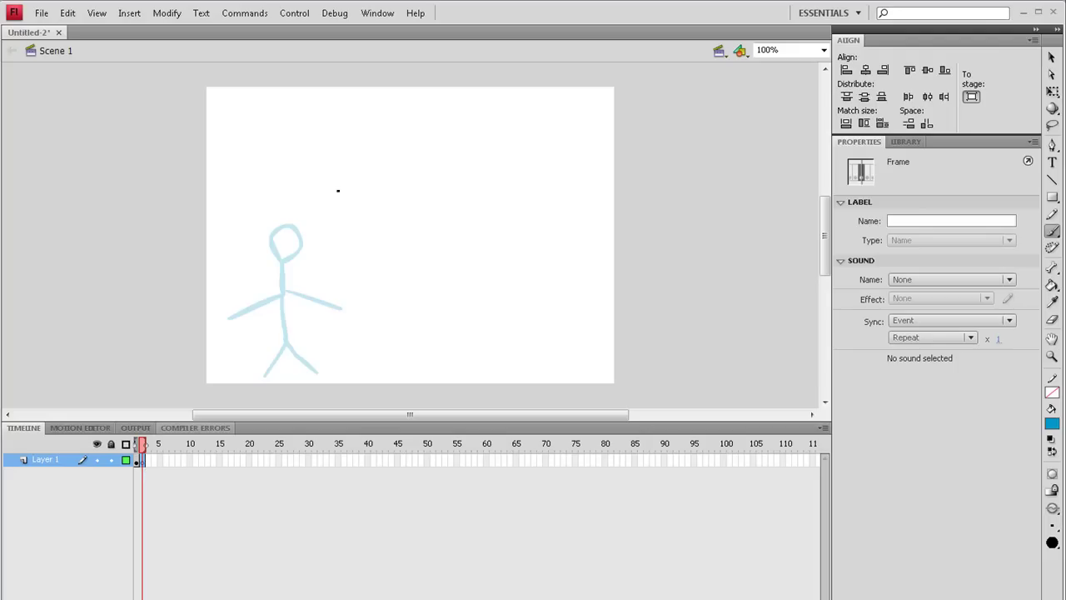
mouse_move(281, 254)
mouse_down()
mouse_move(283, 229)
mouse_move(314, 236)
mouse_move(299, 258)
mouse_move(284, 255)
mouse_move(297, 289)
mouse_move(260, 308)
mouse_move(341, 306)
mouse_move(298, 318)
mouse_move(275, 372)
mouse_up()
drag(299, 336, 321, 367)
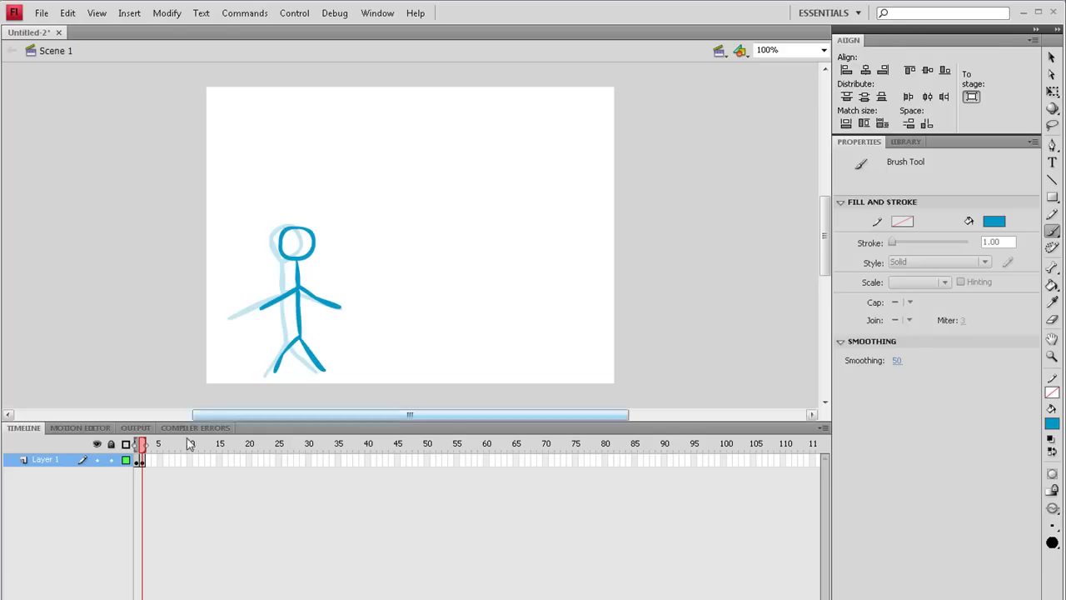
Step: Step back and forth between frames 1 and 2 to check the figure's movement
click(137, 444)
drag(138, 444, 143, 447)
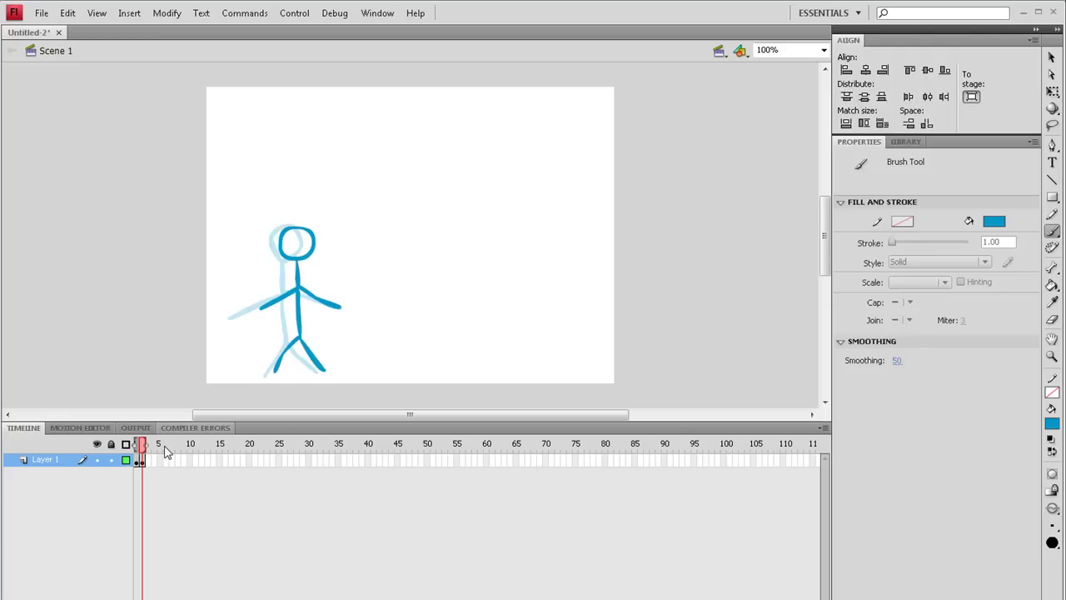
key(comma)
key(period)
click(145, 444)
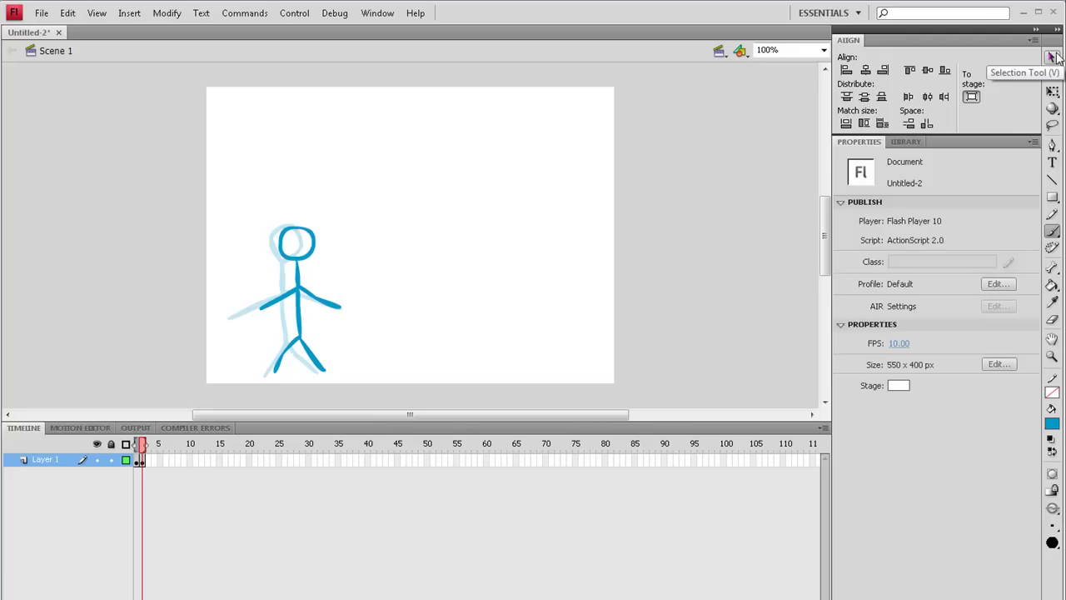
Step: Select the whole stick figure on frame 2 and nudge it left to X 61.5
click(1052, 57)
drag(417, 179, 202, 416)
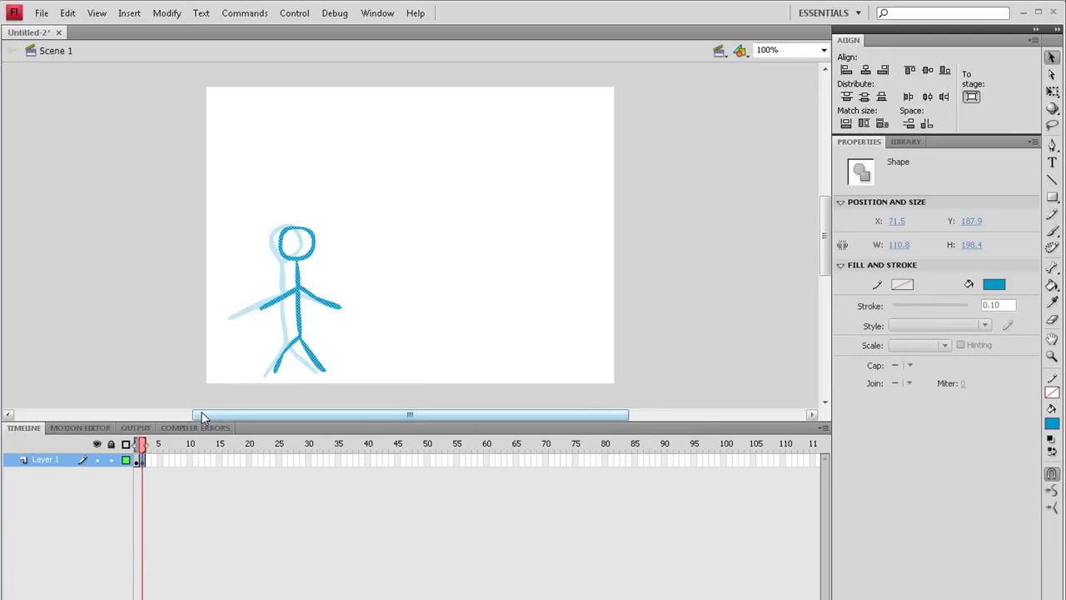
key(Left)
key(Left)
key(Left)
key(Left)
key(Left)
key(Left)
key(Left)
key(Left)
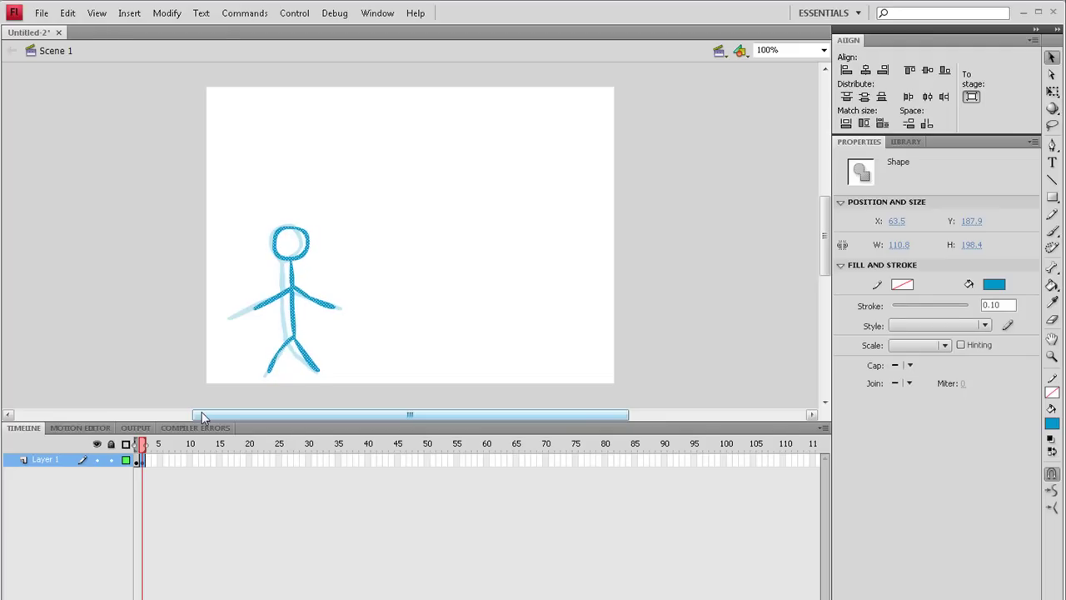
key(Left)
key(Left)
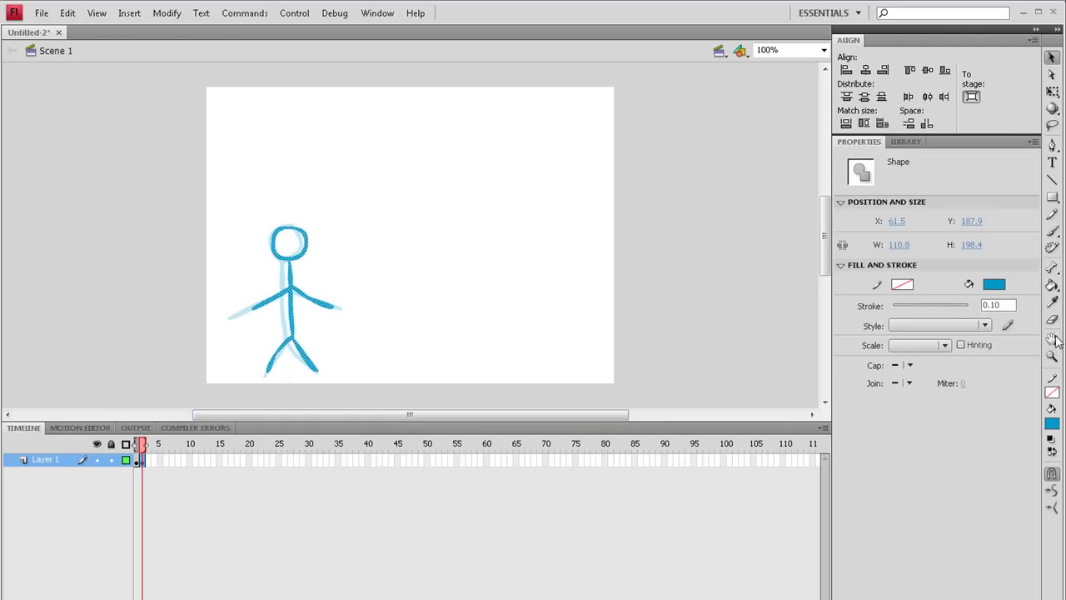
Step: Switch to the Brush tool and insert a keyframe at frame 3 that copies the previous drawing
click(1053, 232)
click(150, 459)
right_click(152, 460)
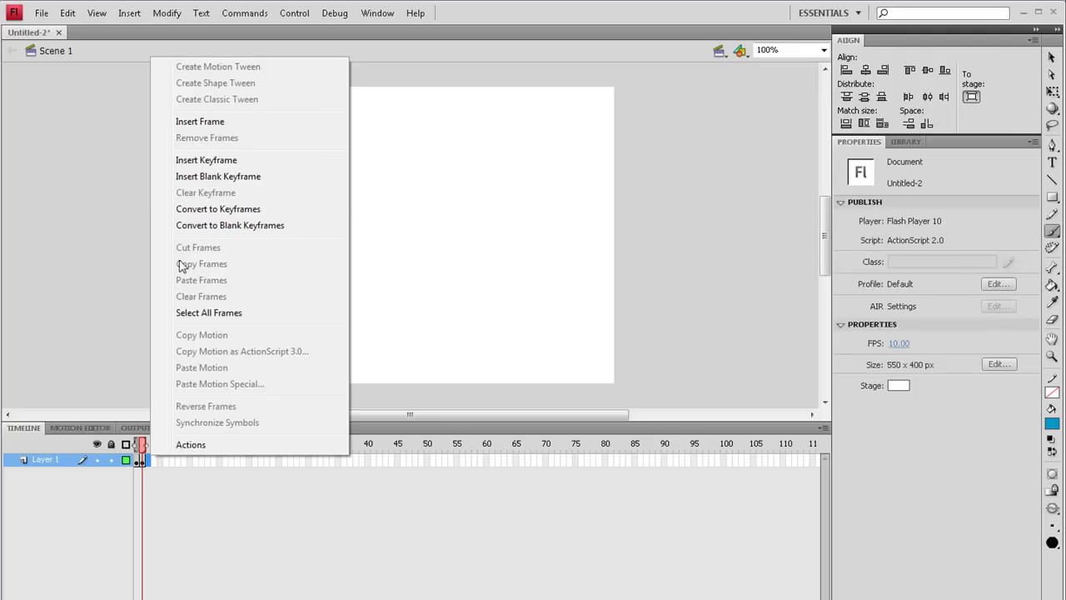
click(207, 160)
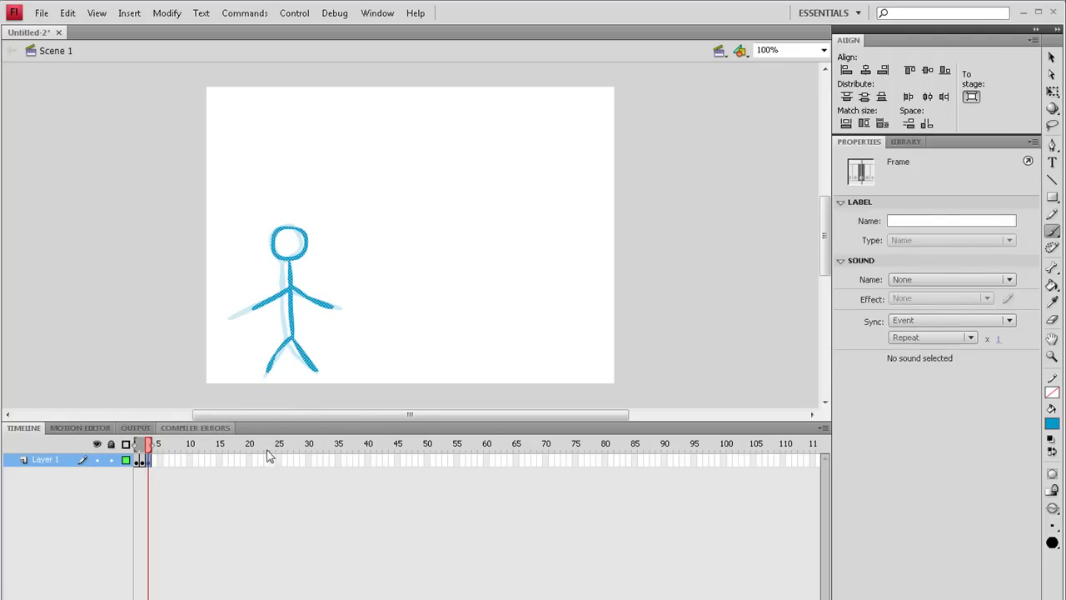
Step: Insert a blank keyframe after frame 3 and remove the copied frame 3, so the blank keyframe takes its place
click(143, 460)
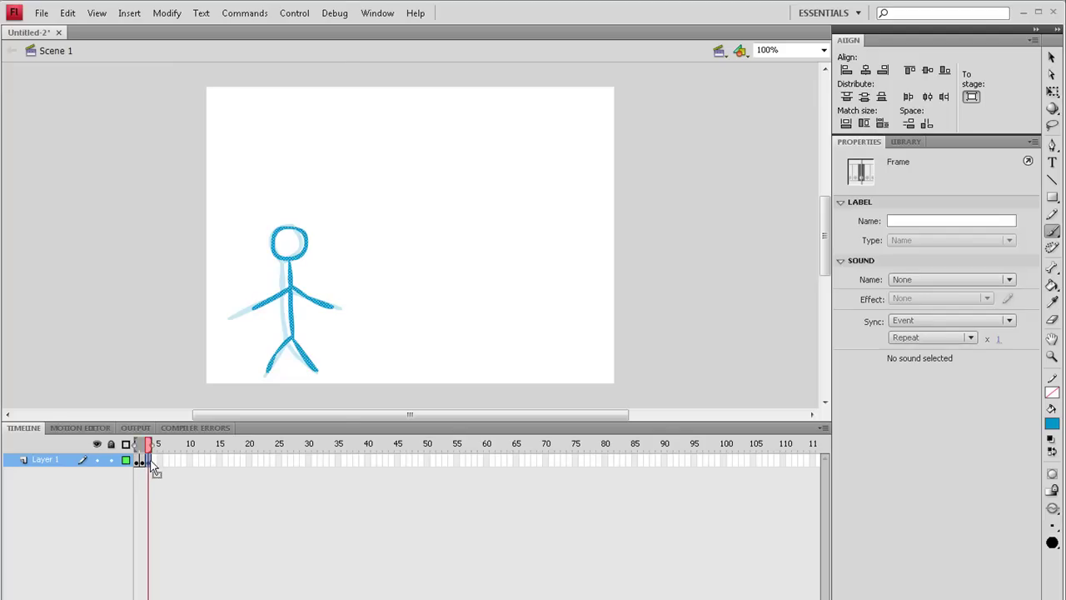
right_click(150, 465)
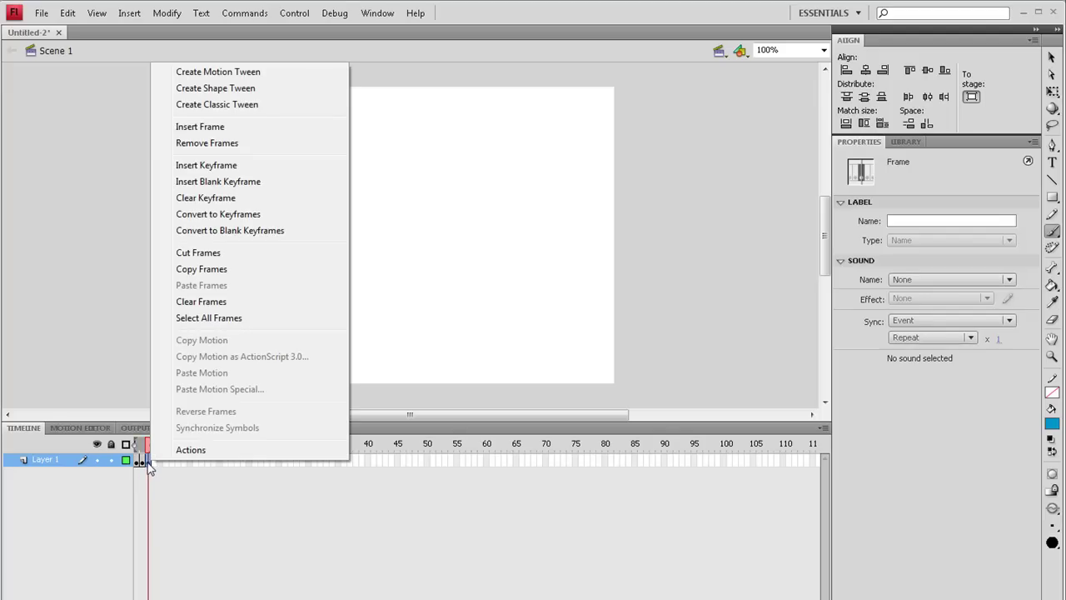
click(147, 461)
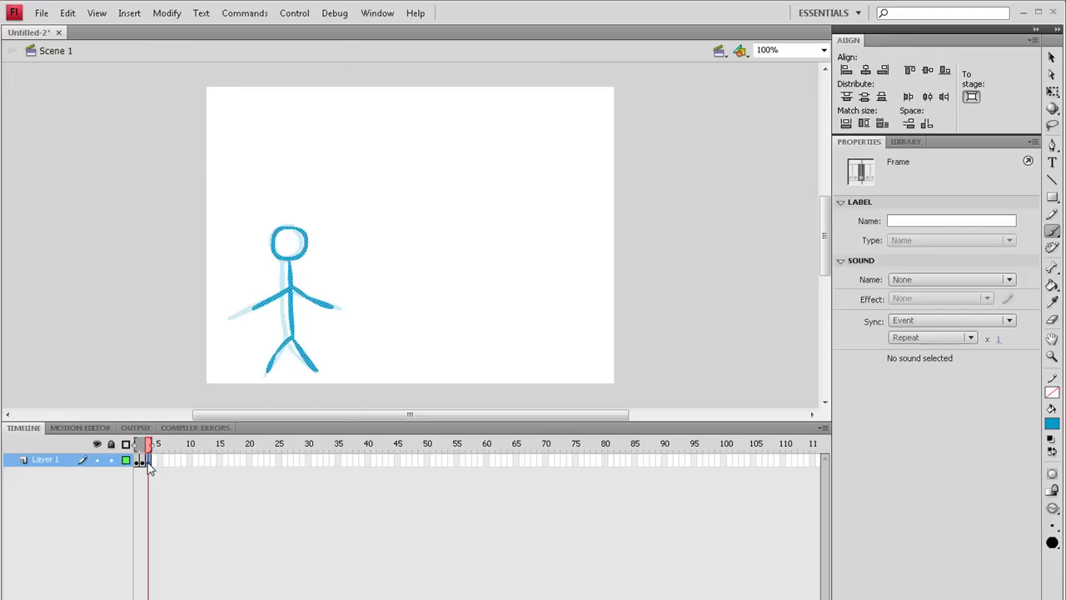
right_click(147, 463)
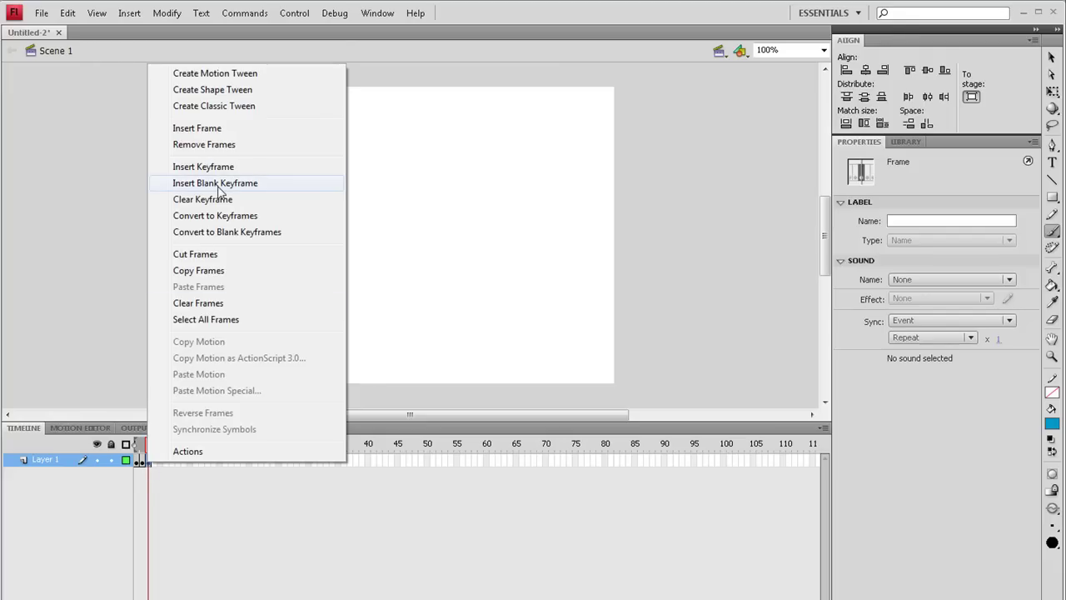
click(217, 184)
click(146, 462)
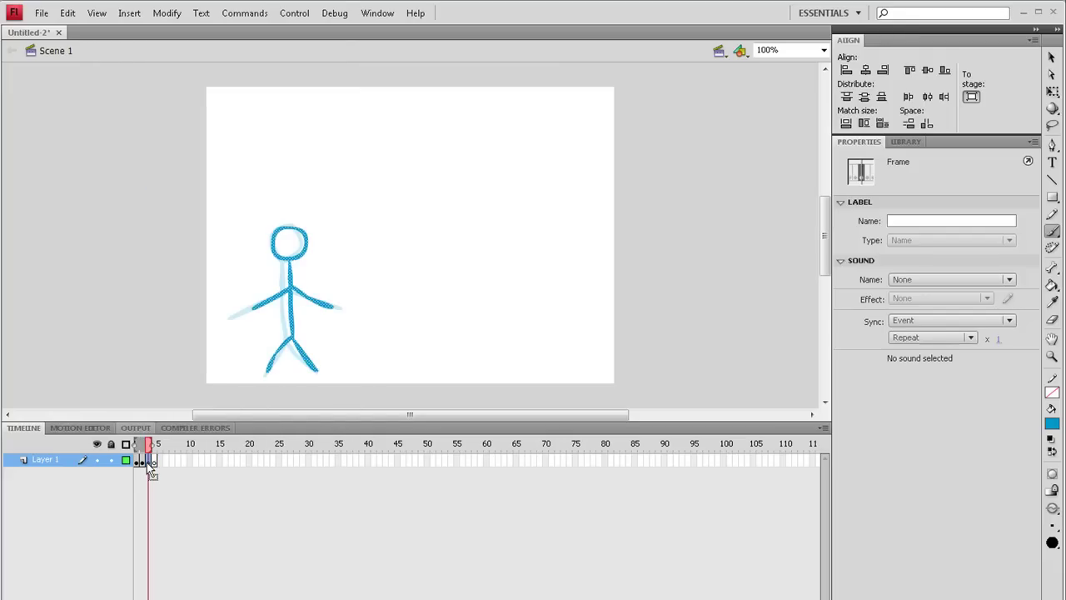
right_click(147, 462)
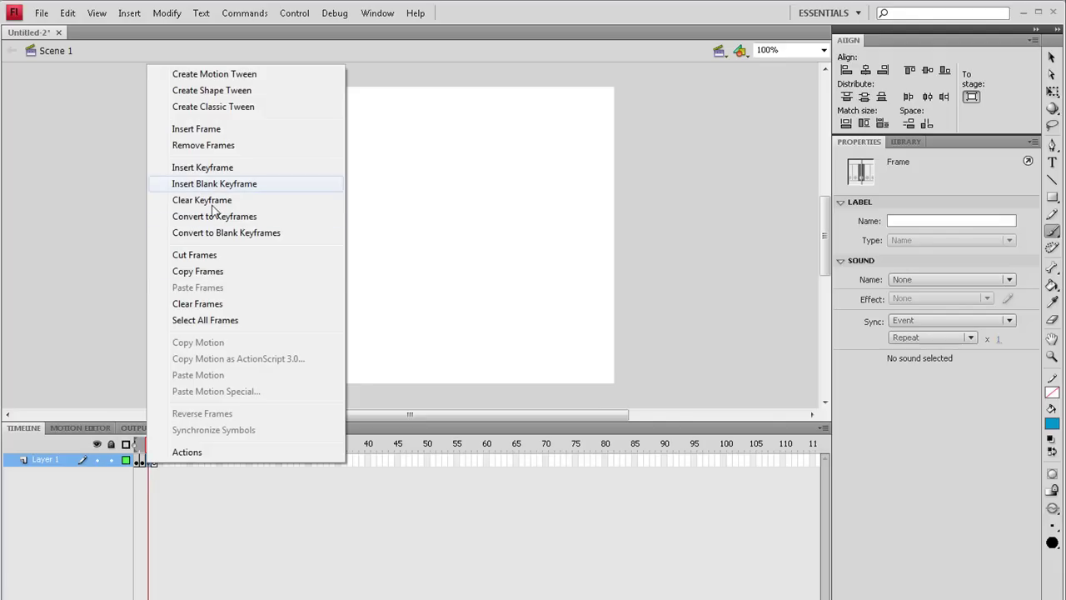
click(203, 147)
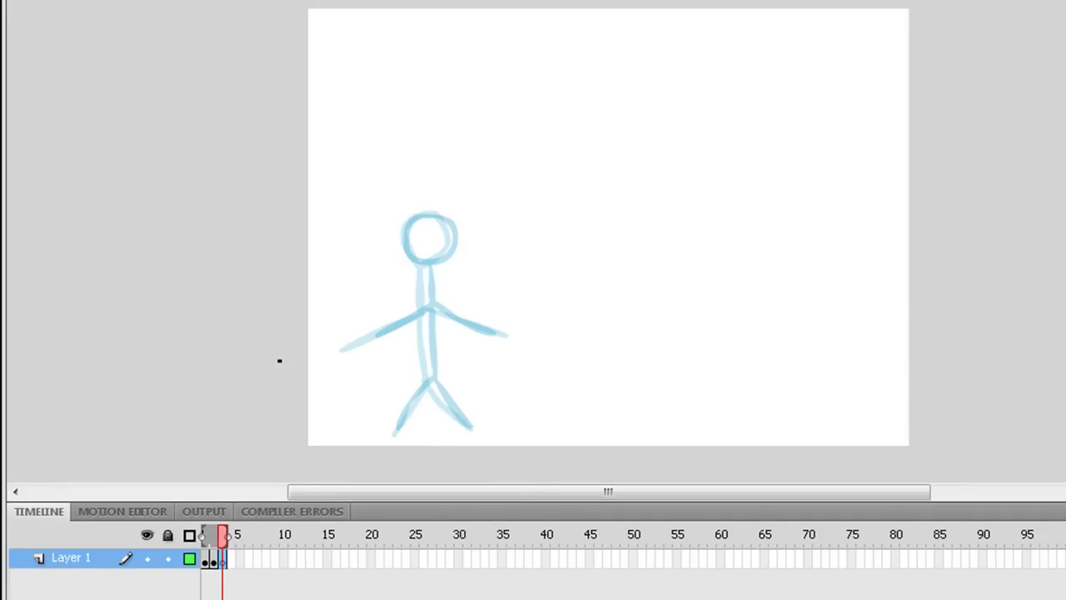
Step: Paint a third stick figure on frame 3, a little further right than the two onion-skinned figures
mouse_move(445, 223)
mouse_down()
mouse_move(436, 261)
mouse_move(447, 302)
mouse_move(389, 346)
mouse_up()
mouse_move(447, 307)
mouse_down()
mouse_move(508, 345)
mouse_move(408, 426)
mouse_up()
drag(449, 373, 498, 425)
Step: Add a blank keyframe at frame 4 of Layer 1
click(233, 560)
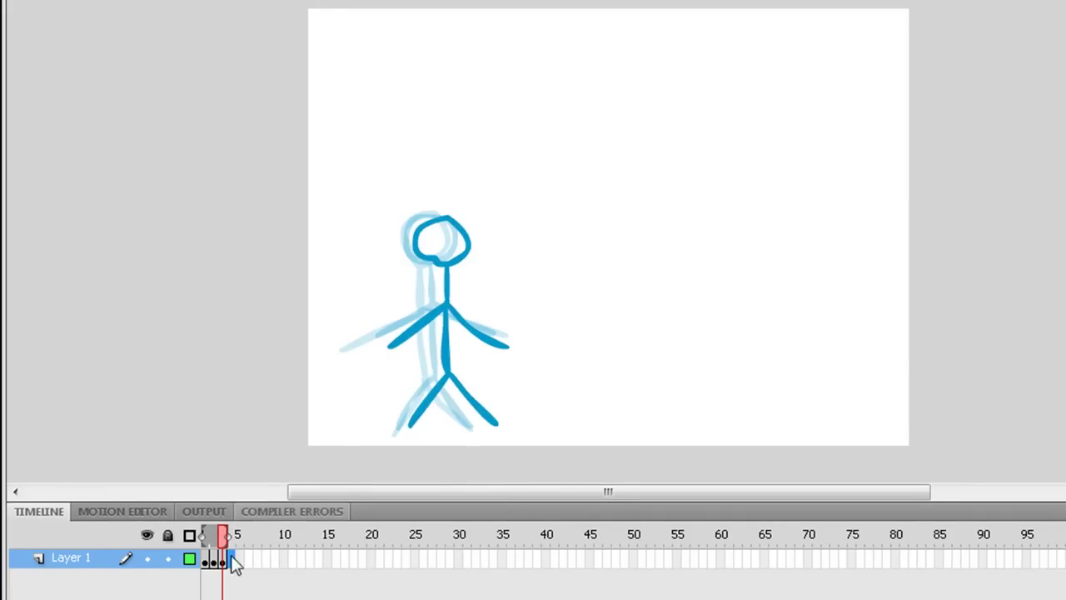
right_click(232, 560)
click(331, 143)
right_click(232, 559)
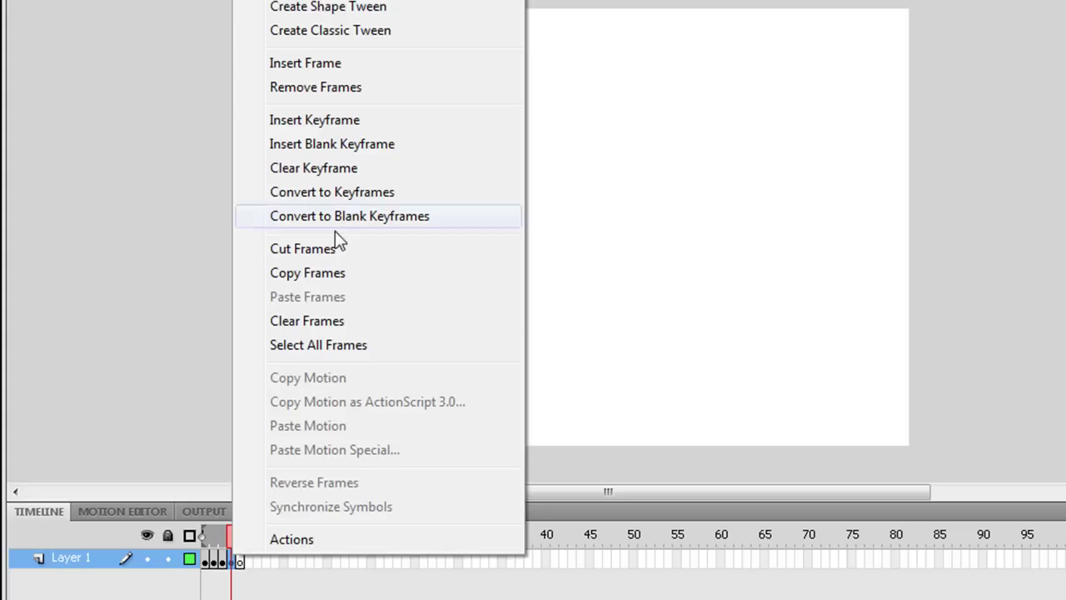
click(337, 119)
Step: Paint a fourth stick figure with bent arms and bent legs on frame 4, right of the onion-skinned figures
mouse_move(450, 260)
mouse_down()
mouse_move(439, 250)
mouse_move(457, 265)
mouse_up()
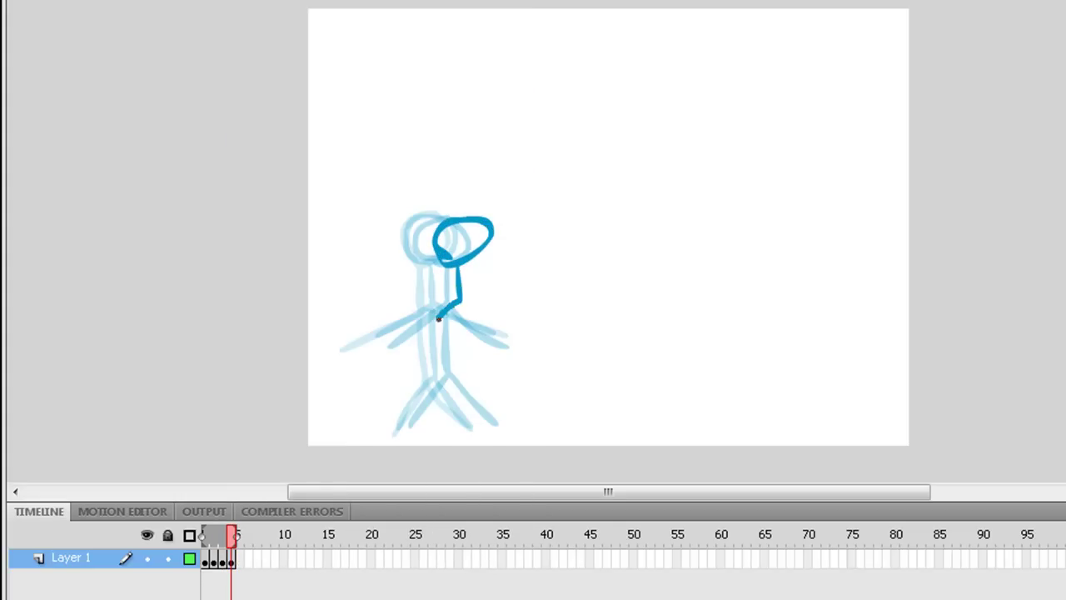
mouse_move(465, 304)
mouse_down()
mouse_move(516, 299)
mouse_move(473, 362)
mouse_up()
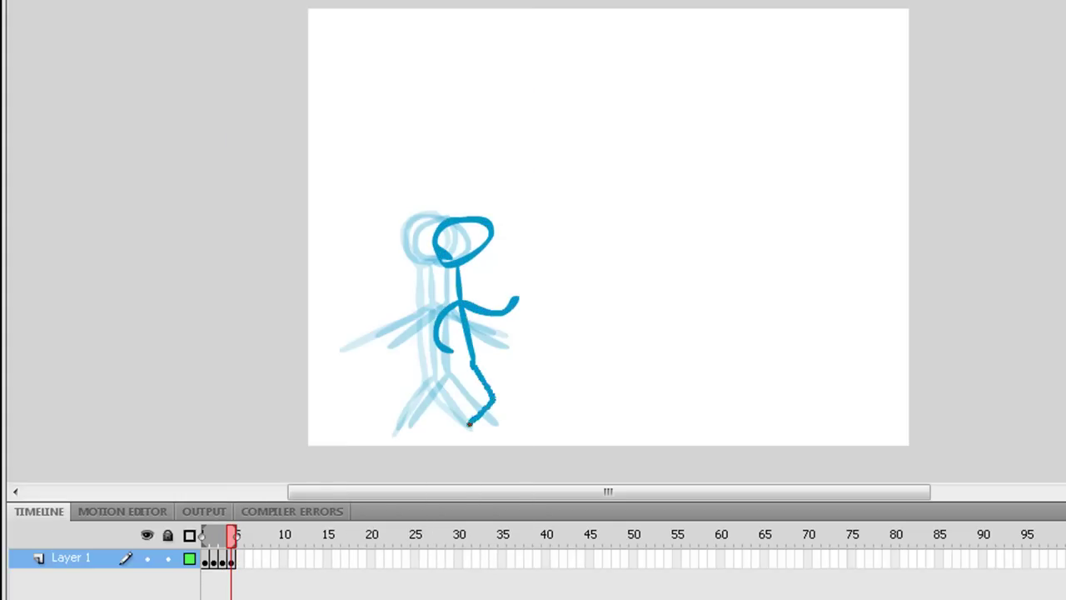
drag(511, 393, 494, 423)
Step: Clear the bent-limbed figure from frame 4 while keeping it in a keyframe at frame 5
click(234, 561)
right_click(236, 562)
key(Escape)
drag(595, 159, 380, 500)
key(Delete)
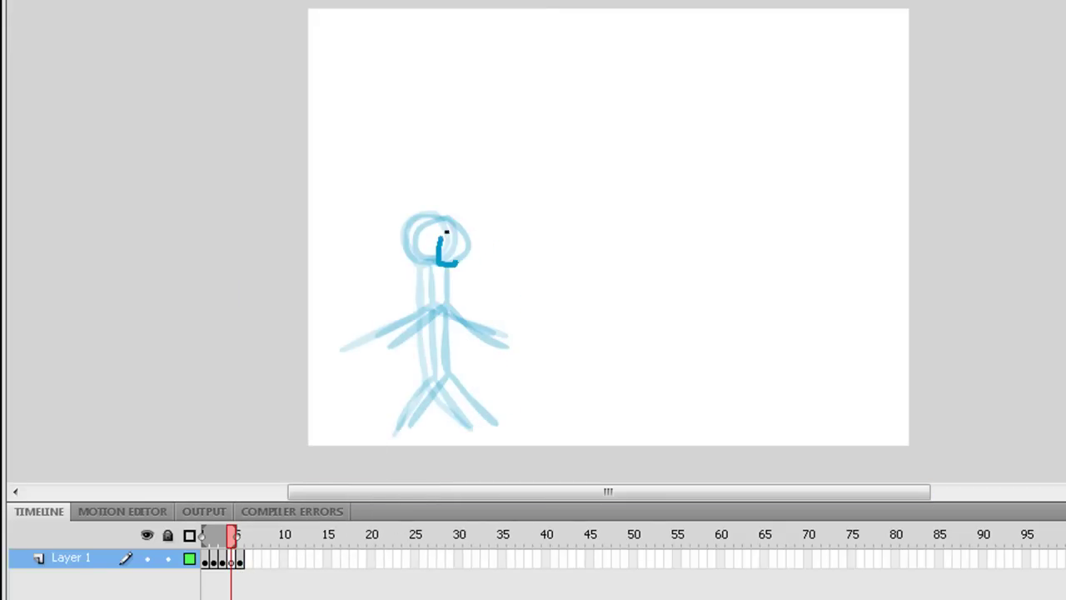
Step: Paint a stick figure with lowered arms and legs close together on frame 4, just right of the onion-skinned figures
drag(446, 234, 463, 269)
drag(458, 304, 464, 361)
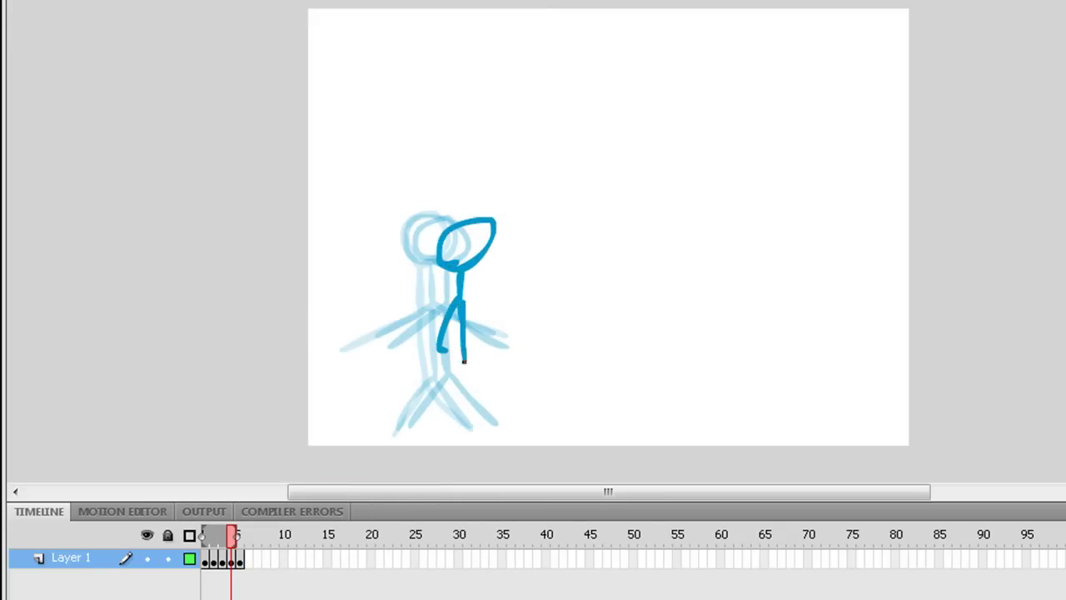
drag(458, 397, 456, 434)
drag(463, 358, 471, 435)
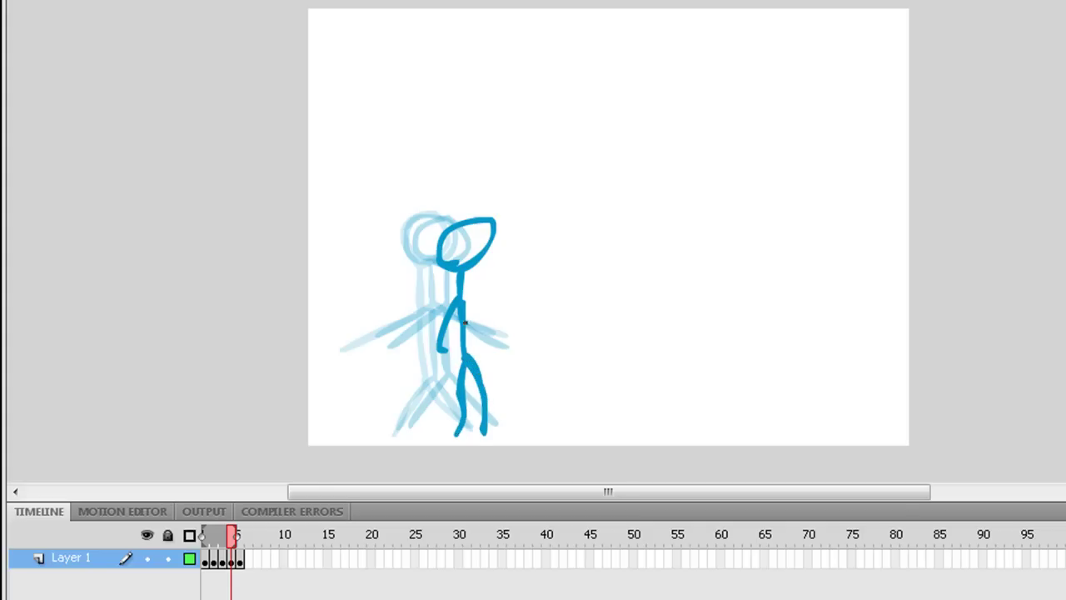
drag(465, 310, 486, 345)
Step: Add a blank keyframe at frame 6 and paint the figure with one arm raised and one leg kicked forward
click(241, 557)
right_click(245, 553)
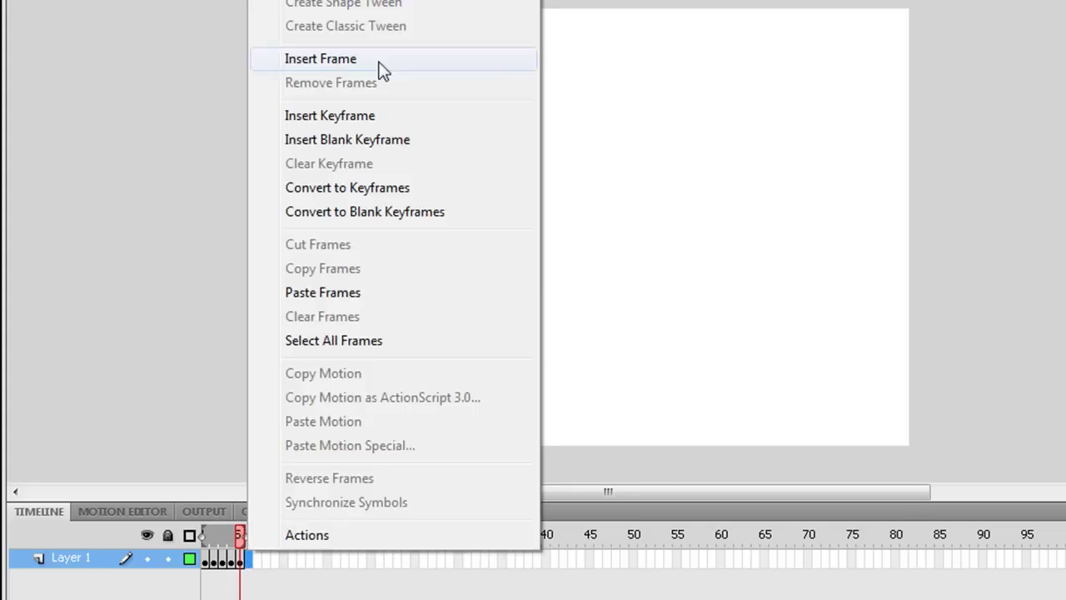
click(381, 63)
key(F7)
mouse_move(481, 269)
mouse_down()
mouse_move(504, 257)
mouse_move(478, 271)
mouse_move(485, 301)
mouse_move(529, 264)
mouse_up()
drag(477, 302, 485, 367)
drag(547, 385, 549, 386)
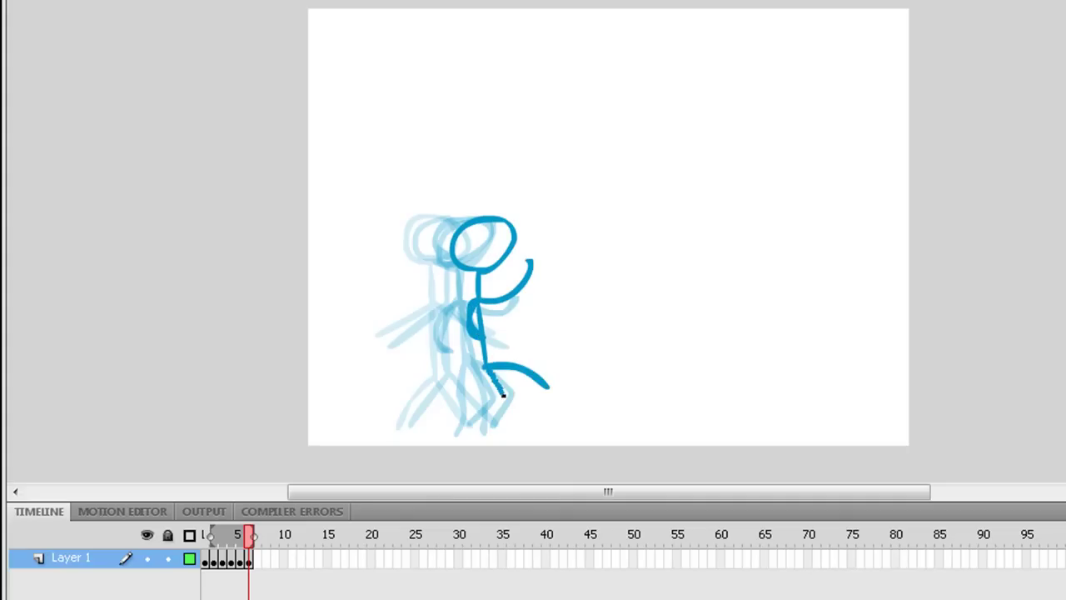
Step: Add a blank keyframe at frame 7 and paint a figure slightly further right than the onion-skinned ones
right_click(255, 558)
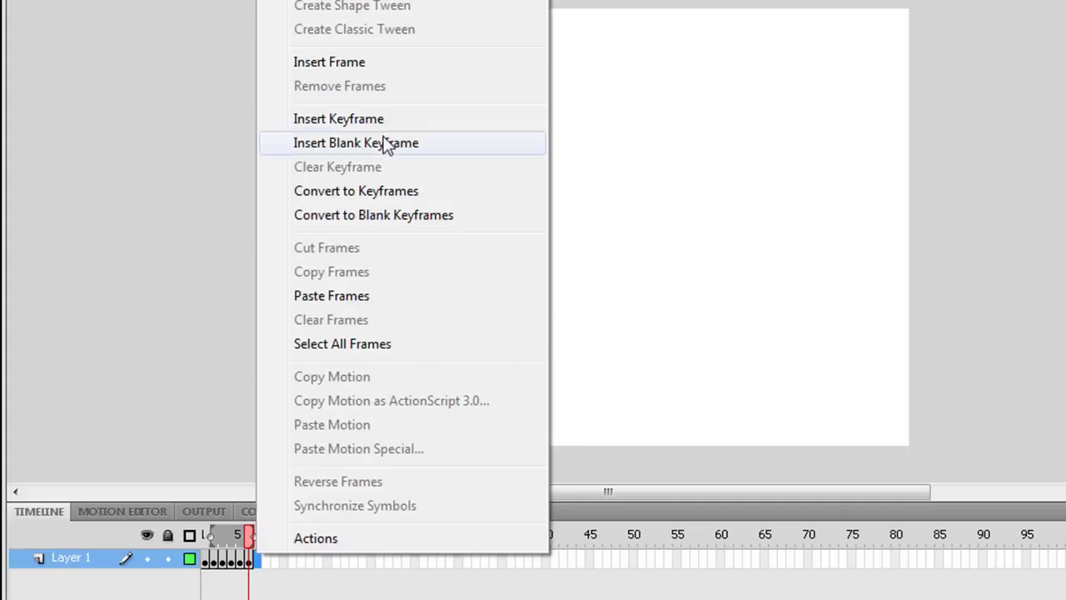
click(383, 140)
mouse_move(485, 269)
mouse_down()
mouse_move(474, 271)
mouse_move(484, 295)
mouse_move(521, 288)
mouse_move(491, 301)
mouse_move(548, 308)
mouse_up()
mouse_move(495, 332)
mouse_down()
mouse_move(539, 347)
mouse_move(570, 333)
mouse_move(510, 379)
mouse_up()
Step: Cut the drawing out of frame 7 and repaint the figure with its legs swung forward to the right
click(261, 560)
right_click(263, 561)
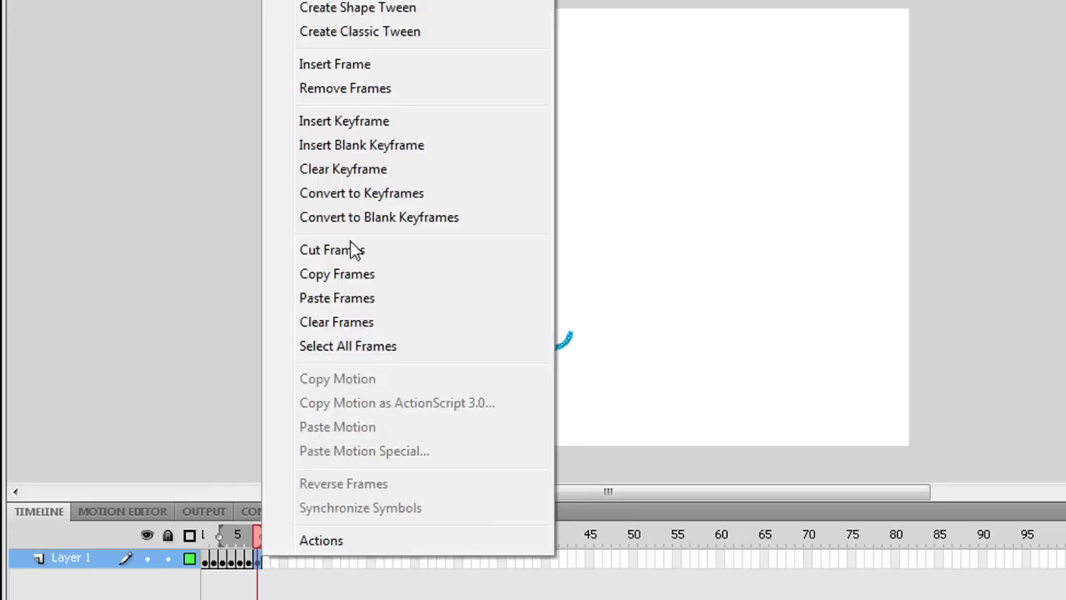
click(348, 258)
mouse_move(490, 267)
mouse_down()
mouse_move(489, 299)
mouse_move(538, 276)
mouse_up()
mouse_move(488, 302)
mouse_down()
mouse_move(503, 346)
mouse_move(560, 370)
mouse_up()
drag(493, 357, 564, 387)
Step: Add a blank keyframe at frame 8 and paint the figure with its arms and legs reaching further forward
click(264, 560)
key(Delete)
mouse_move(493, 241)
mouse_down()
mouse_move(533, 238)
mouse_move(491, 249)
mouse_move(537, 250)
mouse_move(504, 285)
mouse_move(560, 254)
mouse_up()
key(ctrl+z)
mouse_move(501, 293)
mouse_down()
mouse_move(548, 317)
mouse_move(538, 339)
mouse_move(596, 315)
mouse_up()
drag(520, 342, 592, 365)
Step: Add a blank keyframe at frame 9 and paint the figure with one arm raised high and its legs lifting forward
click(277, 558)
key(F7)
mouse_move(537, 250)
mouse_down()
mouse_move(498, 266)
mouse_move(574, 222)
mouse_up()
drag(522, 320, 576, 289)
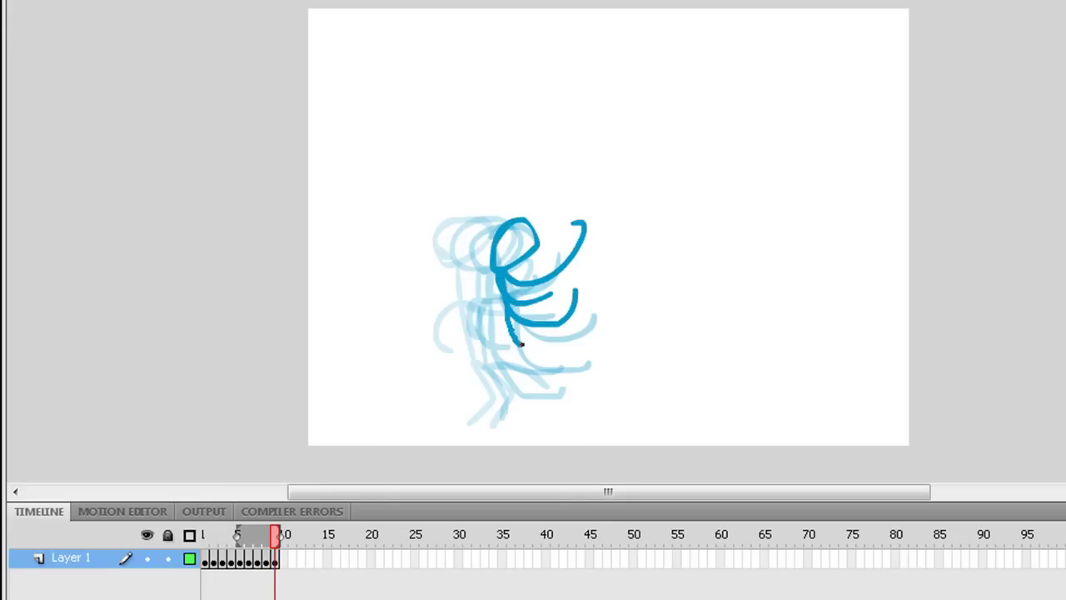
Step: Add a blank keyframe at frame 10 and paint the figure tipping backwards with both legs lifted to the right
click(284, 558)
key(F7)
mouse_move(496, 263)
mouse_down()
mouse_move(563, 223)
mouse_move(566, 249)
mouse_up()
drag(490, 268, 598, 260)
mouse_move(491, 274)
mouse_down()
mouse_move(574, 316)
mouse_move(601, 312)
mouse_up()
Step: Make frame 11 an empty keyframe and paint the figure lying nearly flat, legs to the right and one arm raised
right_click(292, 560)
click(349, 190)
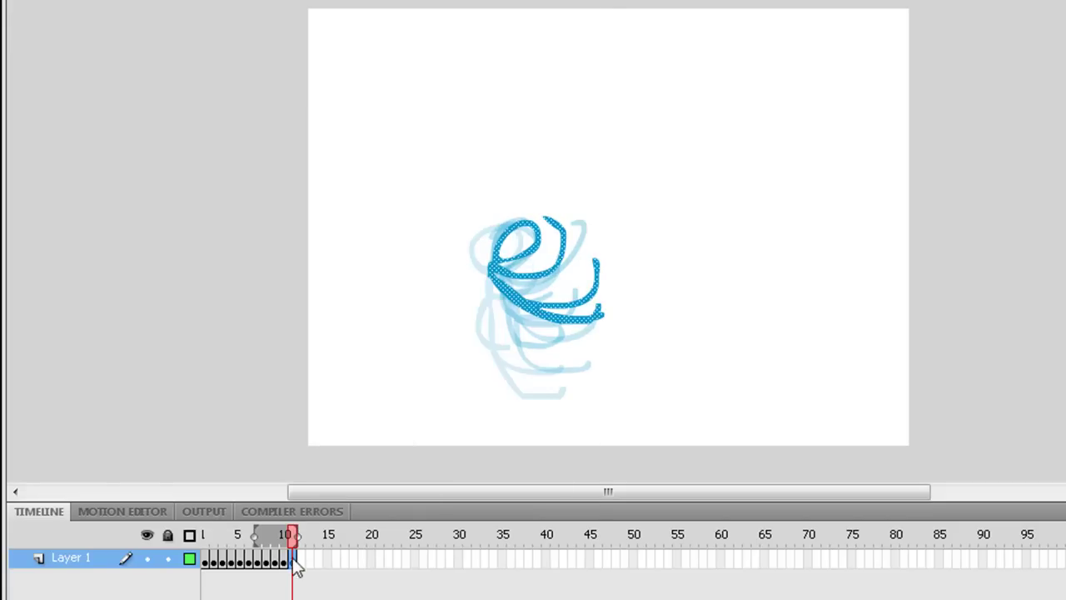
right_click(291, 559)
click(381, 91)
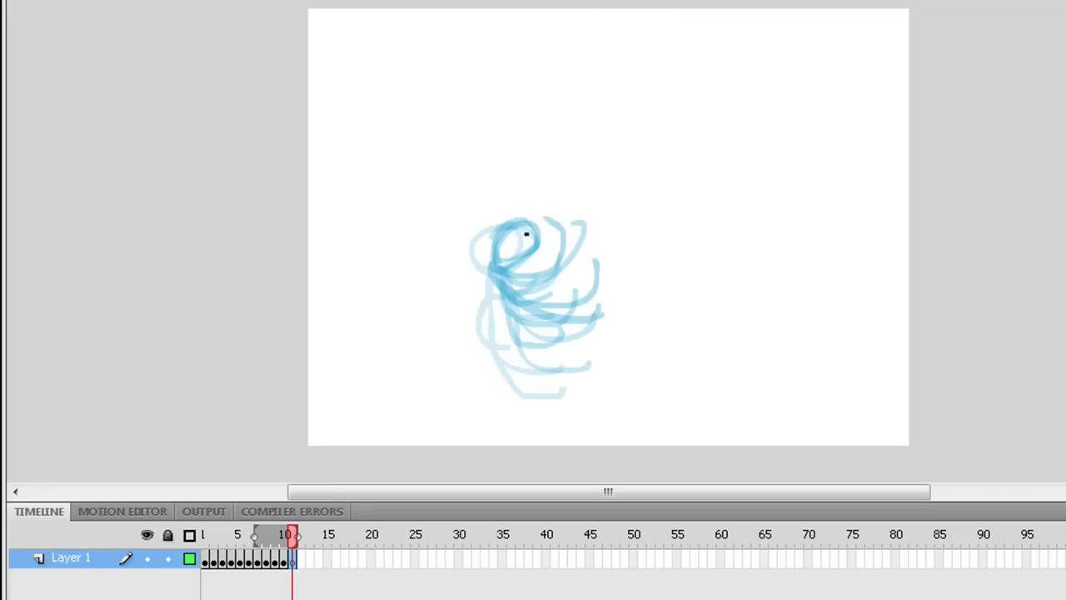
drag(497, 246, 536, 261)
drag(587, 212, 566, 285)
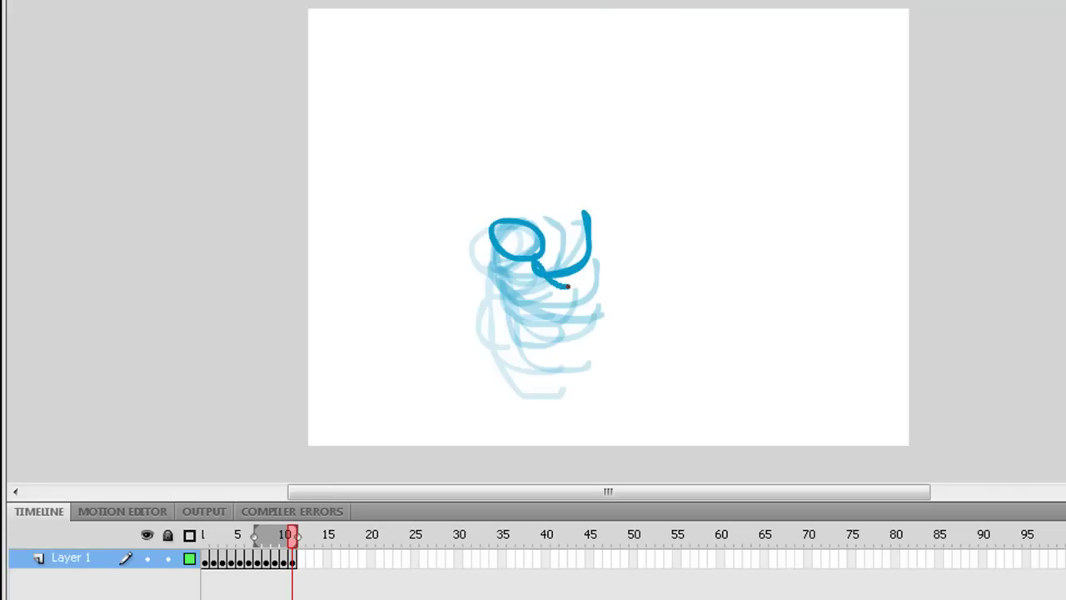
drag(610, 256, 614, 253)
drag(552, 278, 640, 272)
Step: Add a blank keyframe at frame 12 and paint the figure flat in the air with its legs stretched right
right_click(297, 558)
click(392, 139)
mouse_move(527, 223)
mouse_down()
mouse_move(538, 254)
mouse_move(587, 212)
mouse_up()
mouse_move(533, 262)
mouse_down()
mouse_move(586, 263)
mouse_move(542, 228)
mouse_move(633, 244)
mouse_up()
Step: Add a blank keyframe at frame 13 and paint the figure with its legs curving above its head to the upper right
right_click(307, 560)
click(402, 139)
mouse_move(527, 241)
mouse_down()
mouse_move(537, 243)
mouse_move(512, 183)
mouse_move(543, 241)
mouse_move(618, 179)
mouse_up()
drag(574, 242, 635, 176)
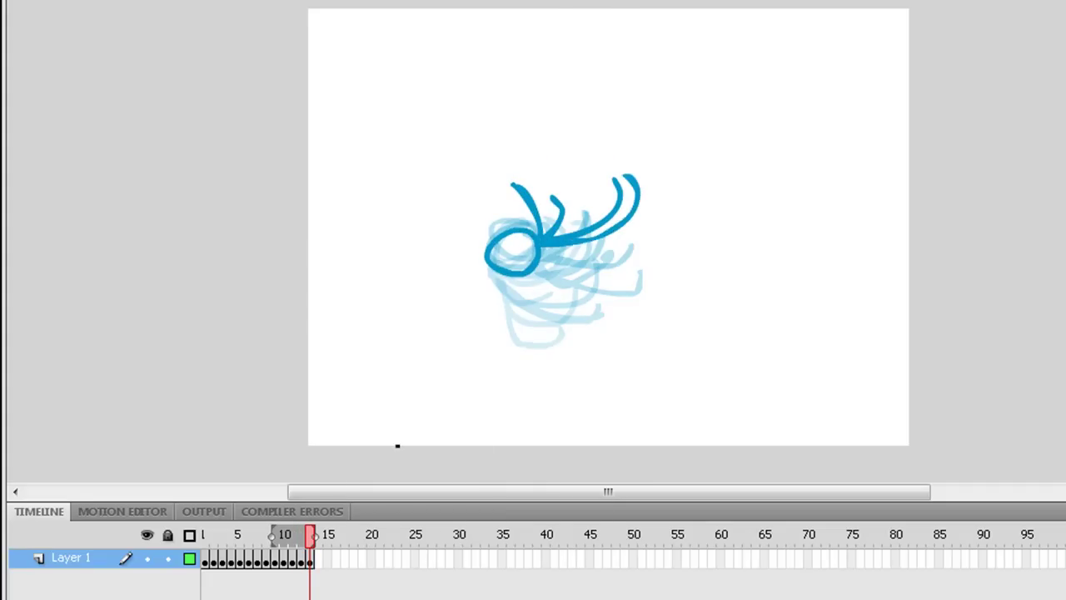
Step: Add a blank keyframe at frame 14 and paint the flipping figure with its legs swung steeply upwards above the head
right_click(319, 558)
click(400, 150)
mouse_move(511, 228)
mouse_down()
mouse_move(533, 204)
mouse_move(550, 205)
mouse_move(559, 130)
mouse_up()
Step: Add a blank keyframe at frame 15 and paint the figure upside down with legs upright and arms to the left
right_click(328, 558)
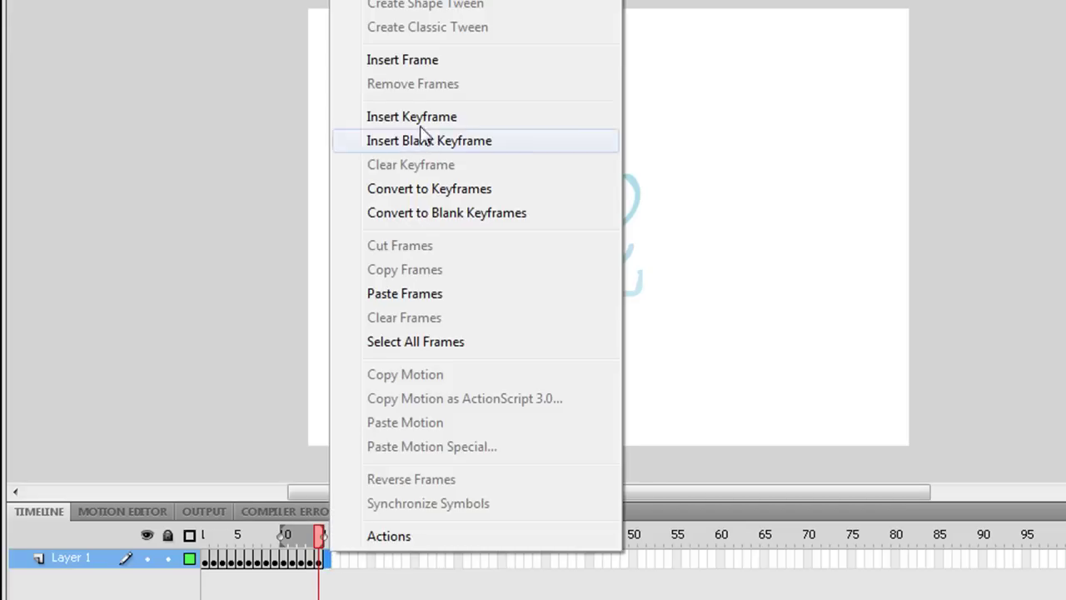
click(390, 214)
drag(526, 237, 456, 252)
mouse_move(518, 228)
mouse_down()
mouse_move(482, 210)
mouse_move(518, 227)
mouse_up()
drag(480, 138, 525, 227)
drag(523, 127, 523, 213)
Step: Add a blank keyframe at frame 16 and paint the upside-down figure with its legs sweeping to the upper left
right_click(336, 558)
click(444, 141)
right_click(340, 558)
click(383, 221)
mouse_move(490, 247)
mouse_down()
mouse_move(493, 237)
mouse_move(458, 248)
mouse_up()
drag(509, 209, 413, 154)
mouse_move(515, 179)
mouse_down()
mouse_move(414, 154)
mouse_move(445, 141)
mouse_up()
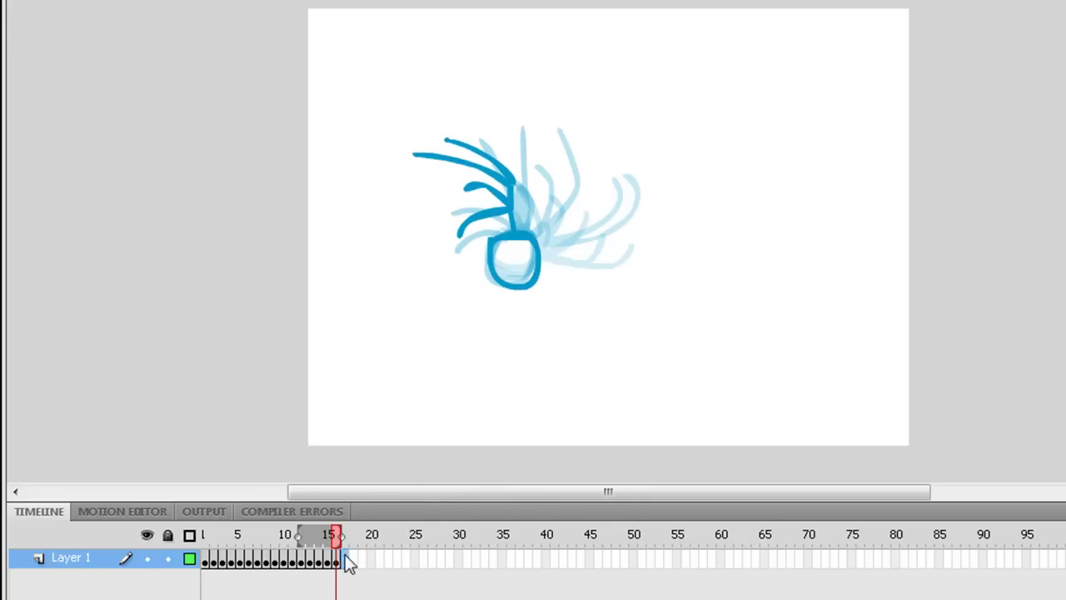
Step: Add a blank keyframe at frame 17 and paint the figure with its arms to the left and legs up-left
click(347, 562)
key(F7)
mouse_move(521, 240)
mouse_down()
mouse_move(496, 274)
mouse_move(523, 242)
mouse_move(464, 268)
mouse_up()
mouse_move(499, 220)
mouse_down()
mouse_move(462, 217)
mouse_move(439, 235)
mouse_up()
mouse_move(499, 221)
mouse_down()
mouse_move(446, 196)
mouse_move(449, 157)
mouse_up()
Step: Add a blank keyframe at frame 18 and paint the figure with spread legs rotating further towards the left
right_click(353, 562)
click(459, 135)
mouse_move(501, 241)
mouse_down()
mouse_move(528, 244)
mouse_move(502, 244)
mouse_move(458, 285)
mouse_up()
mouse_move(503, 229)
mouse_down()
mouse_move(459, 285)
mouse_move(447, 230)
mouse_move(414, 194)
mouse_up()
drag(500, 223, 479, 166)
Step: Add a blank keyframe at frame 19 and paint the figure with arms hanging down and legs up to the left
right_click(364, 562)
click(466, 136)
mouse_move(488, 249)
mouse_down()
mouse_move(483, 262)
mouse_move(476, 230)
mouse_move(474, 289)
mouse_up()
mouse_move(454, 264)
mouse_down()
mouse_move(470, 223)
mouse_move(416, 218)
mouse_move(442, 172)
mouse_up()
Step: Add a blank keyframe at frame 20 and paint the figure horizontal, with its legs spread out to the left
right_click(372, 562)
click(462, 145)
mouse_move(495, 256)
mouse_down()
mouse_move(541, 247)
mouse_move(423, 247)
mouse_move(424, 292)
mouse_up()
drag(417, 203, 453, 248)
drag(425, 249, 367, 281)
drag(350, 234, 412, 248)
Step: Add blank keyframes at frames 21 and 22 and paint the figure swinging its legs down from the left
right_click(381, 557)
click(566, 145)
mouse_move(493, 247)
mouse_down()
mouse_move(478, 273)
mouse_move(411, 276)
mouse_up()
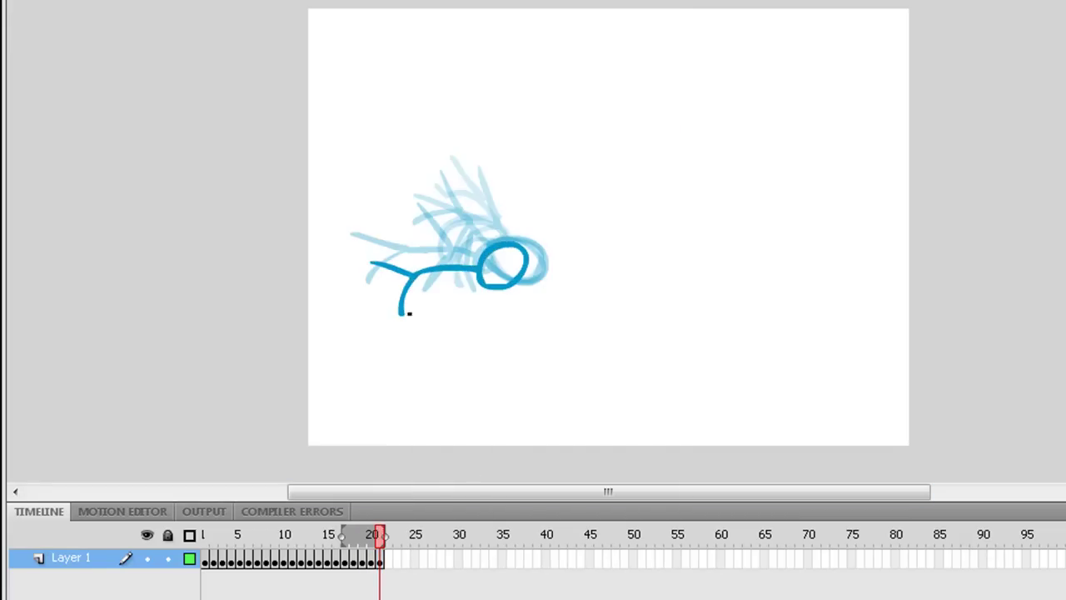
right_click(391, 560)
click(576, 145)
mouse_move(505, 243)
mouse_down()
mouse_move(411, 341)
mouse_move(448, 352)
mouse_up()
Step: Add a blank keyframe at frame 23 and paint a small, nearly upright figure with its legs pointing down
right_click(398, 558)
click(428, 150)
mouse_move(503, 246)
mouse_down()
mouse_move(483, 281)
mouse_move(484, 344)
mouse_up()
drag(485, 306, 533, 343)
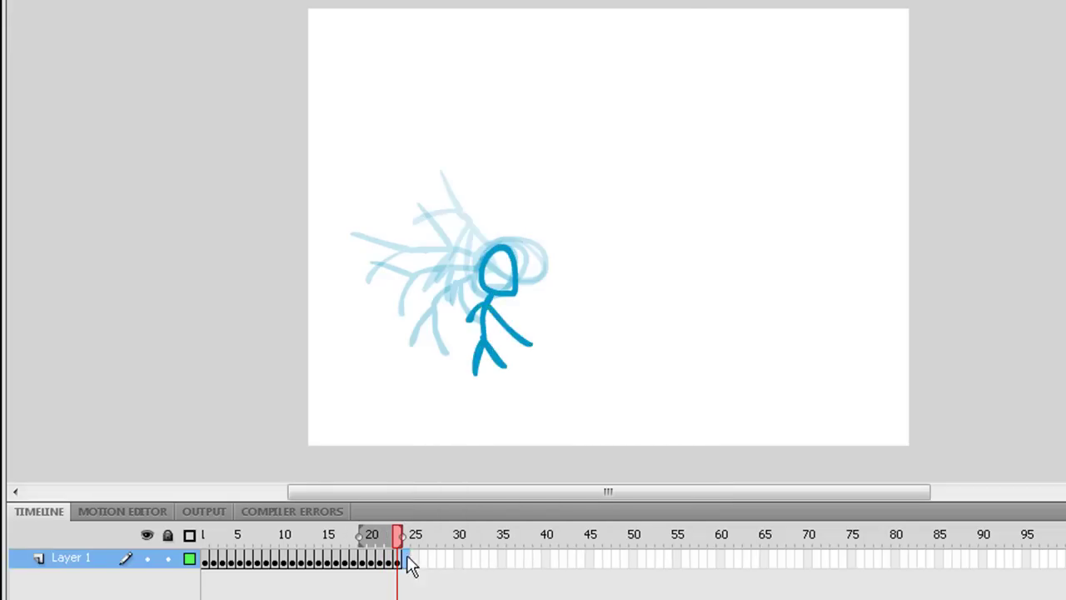
Step: Add a blank keyframe at frame 24 and paint a larger upright figure with its arms and legs spread
right_click(410, 560)
click(433, 148)
drag(502, 250, 503, 354)
mouse_move(500, 313)
mouse_down()
mouse_move(486, 322)
mouse_move(558, 340)
mouse_move(478, 417)
mouse_up()
drag(504, 375, 563, 413)
Step: Add a blank keyframe at frame 25 and paint an upright figure with widely spread arms and legs
right_click(416, 560)
click(466, 148)
drag(503, 243, 503, 302)
drag(503, 307, 458, 442)
drag(504, 375, 571, 443)
drag(499, 329, 441, 341)
drag(508, 324, 618, 316)
Step: Remove frame 25 with its wide-armed figure from Layer 1
mouse_move(415, 537)
mouse_down()
mouse_move(245, 542)
mouse_move(416, 537)
mouse_move(392, 551)
mouse_move(416, 534)
mouse_up()
right_click(413, 558)
click(488, 230)
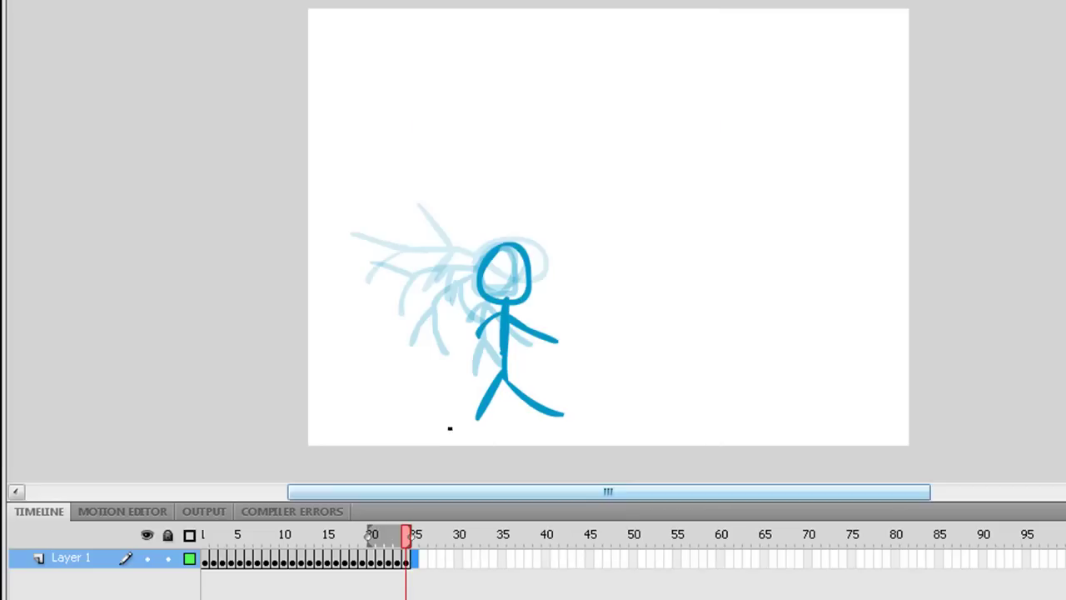
Step: Insert a keyframe at frame 25 that copies the frame 24 figure, and shift the copy slightly down
right_click(413, 575)
click(467, 146)
right_click(426, 568)
click(436, 578)
click(416, 558)
Step: Insert a keyframe at frame 26 and move the copied figure down so its feet reach the stage's bottom edge
right_click(423, 558)
click(502, 296)
drag(548, 233, 555, 333)
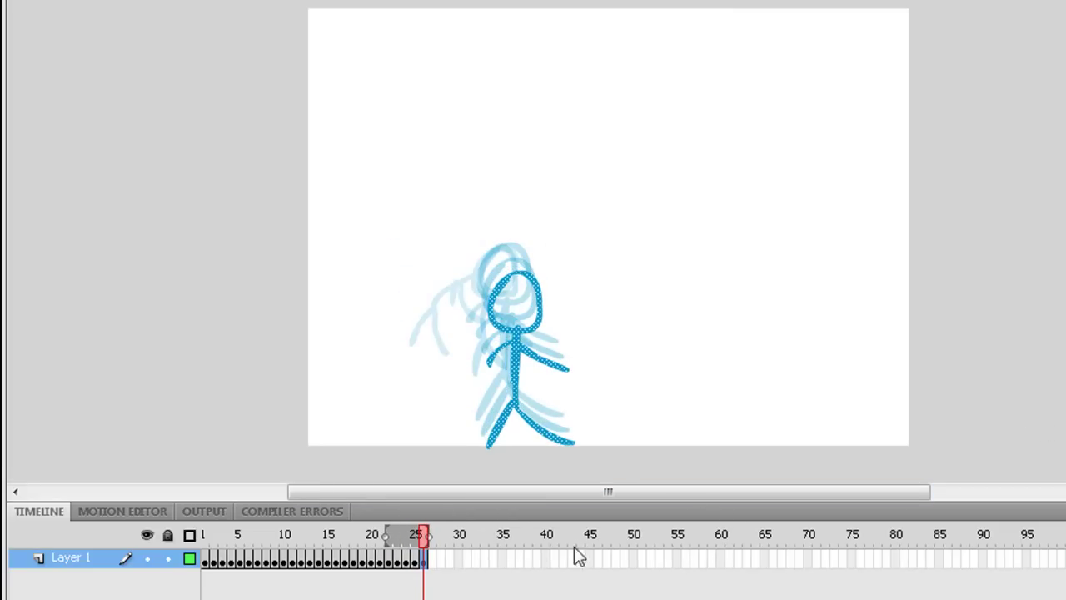
Step: Review the animation by scrubbing back to frame 1 and playing it as a test movie, closing the preview when done
drag(423, 534, 204, 562)
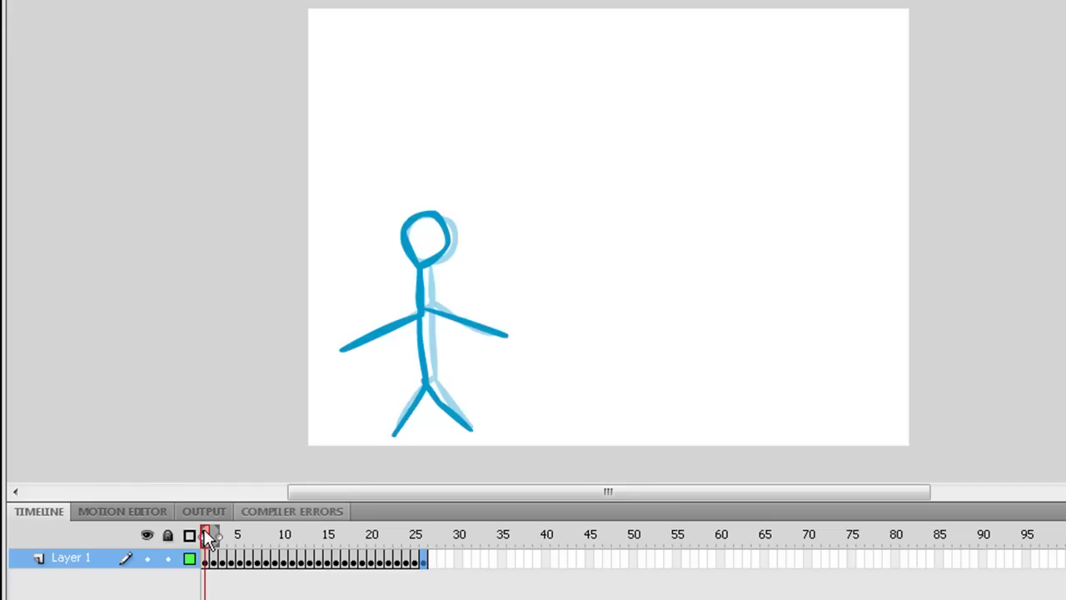
drag(261, 531, 205, 532)
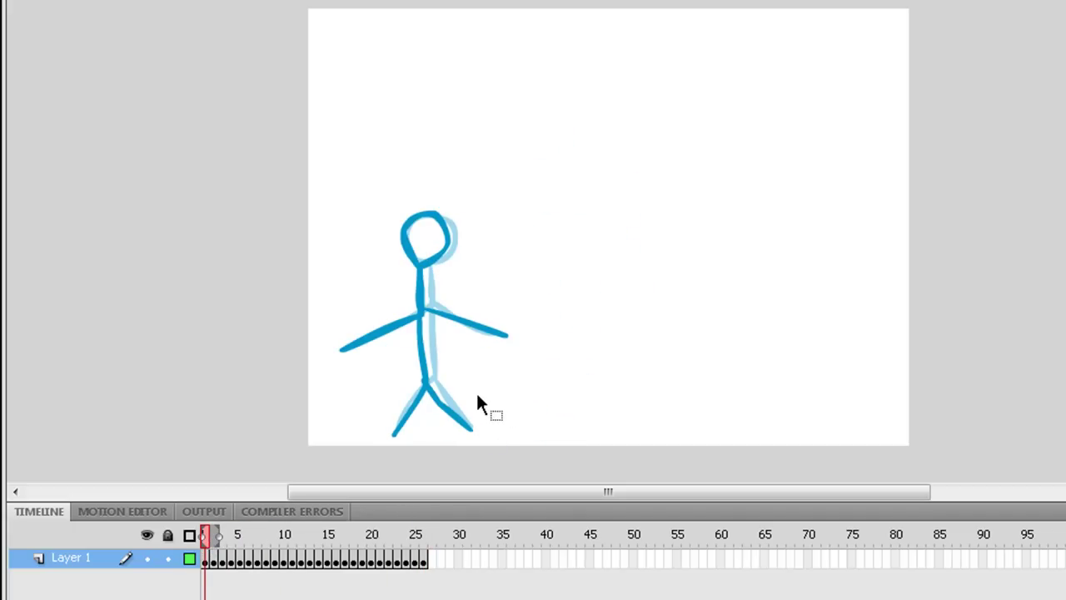
key(ctrl+Return)
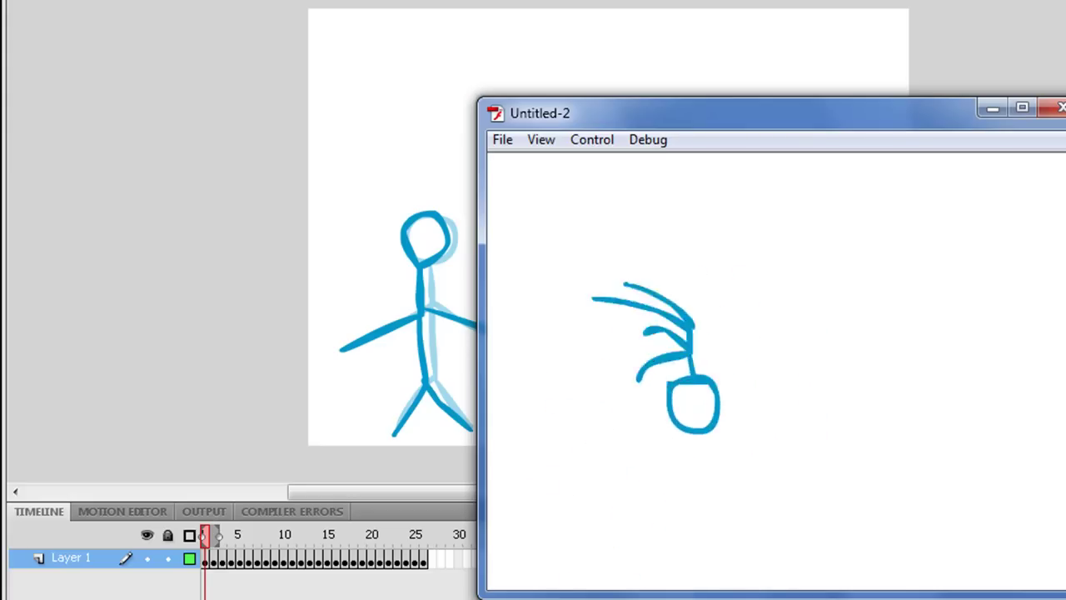
click(1059, 109)
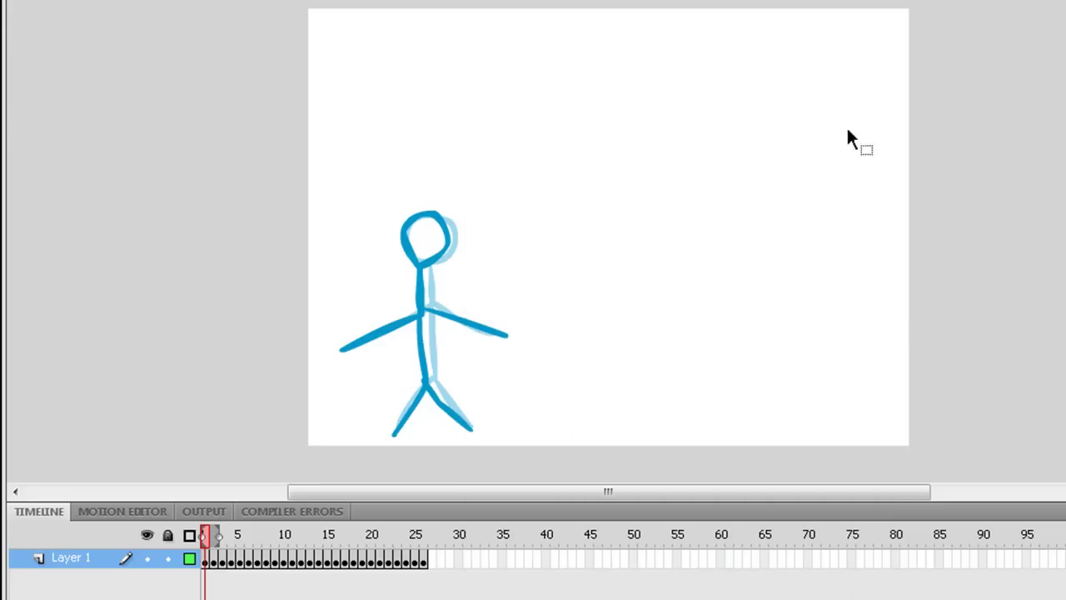